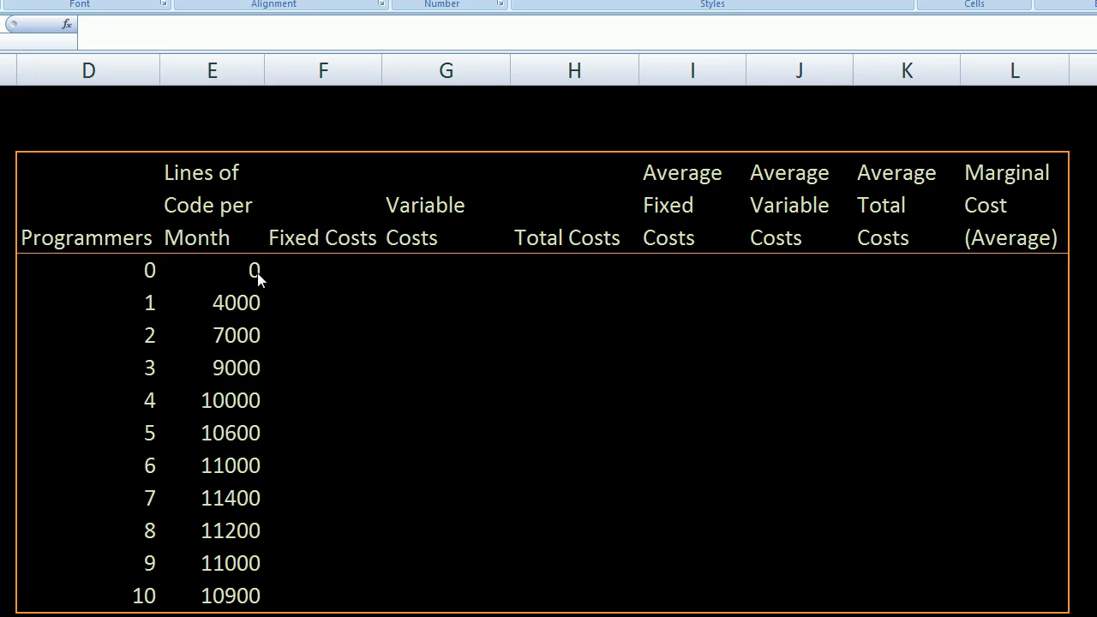
- Enter 15000 as the fixed cost for 0 programmers and fill it down through the row for 10 programmers
left_click(323, 271)
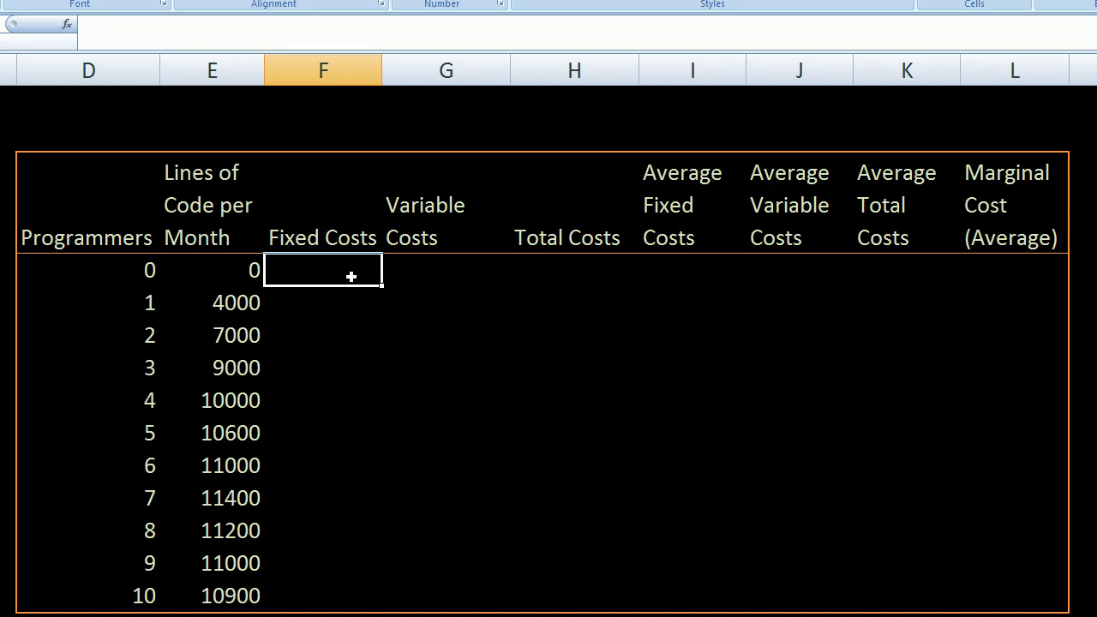
type("15000")
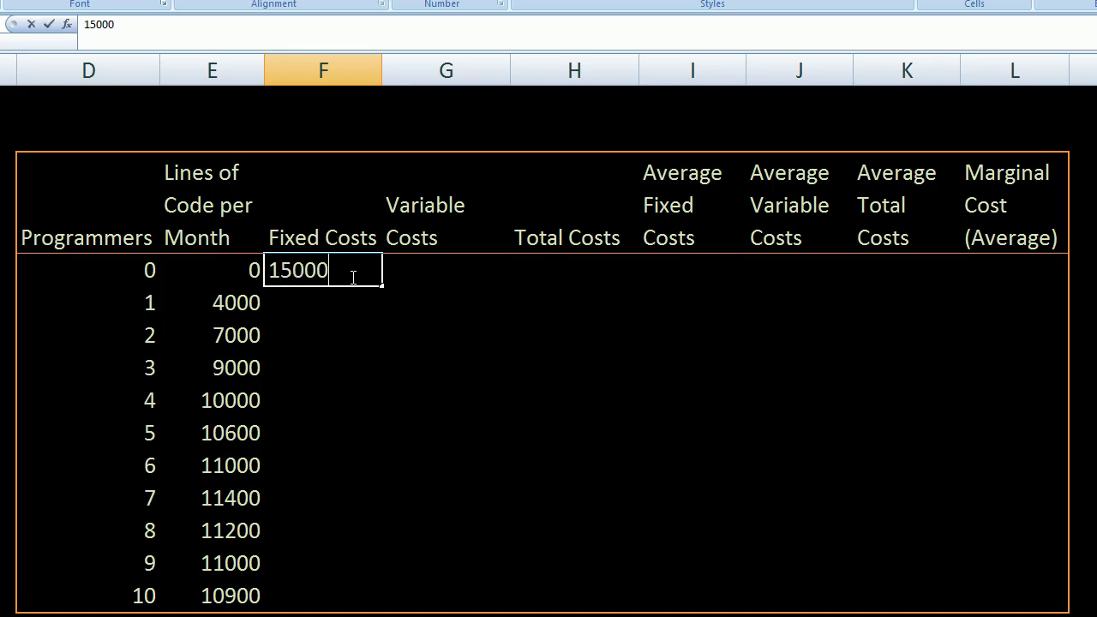
key("Return")
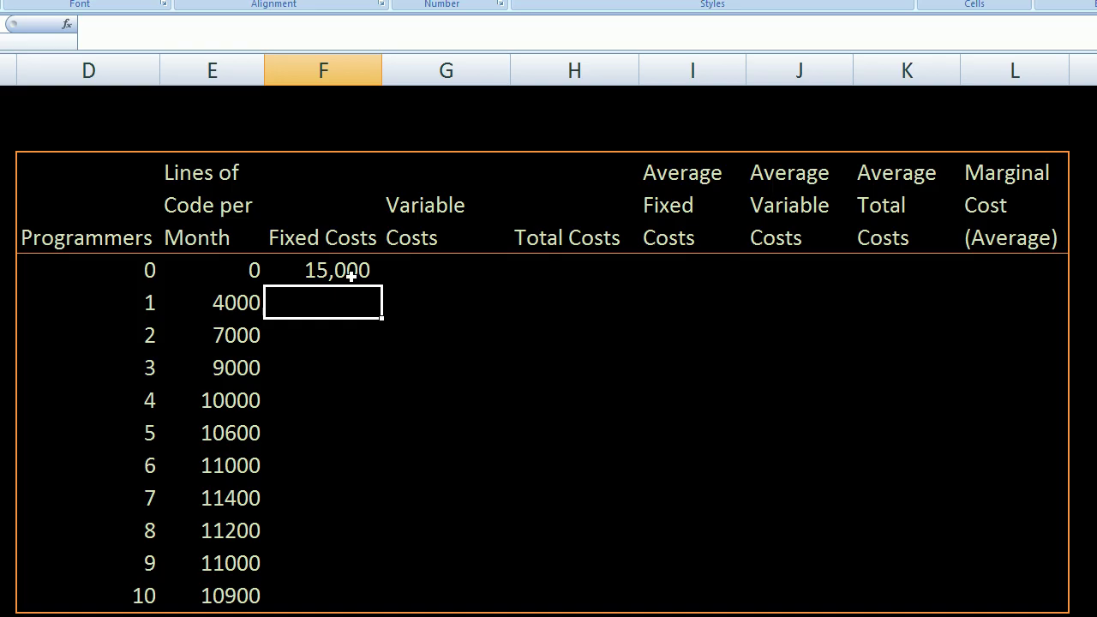
left_click(351, 275)
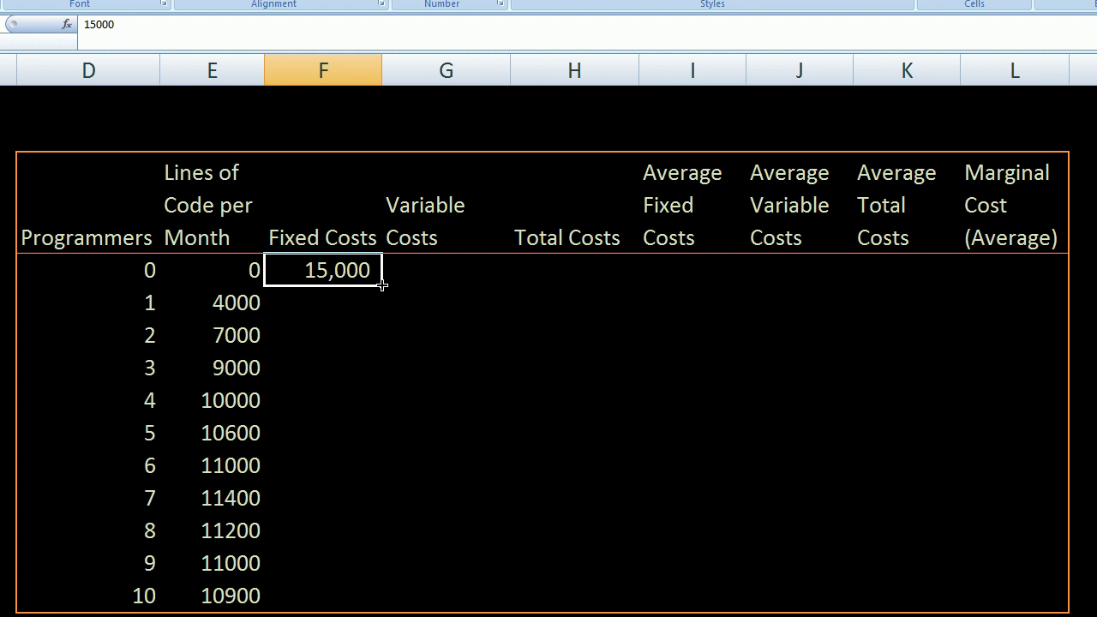
left_click_drag(382, 285, 350, 595)
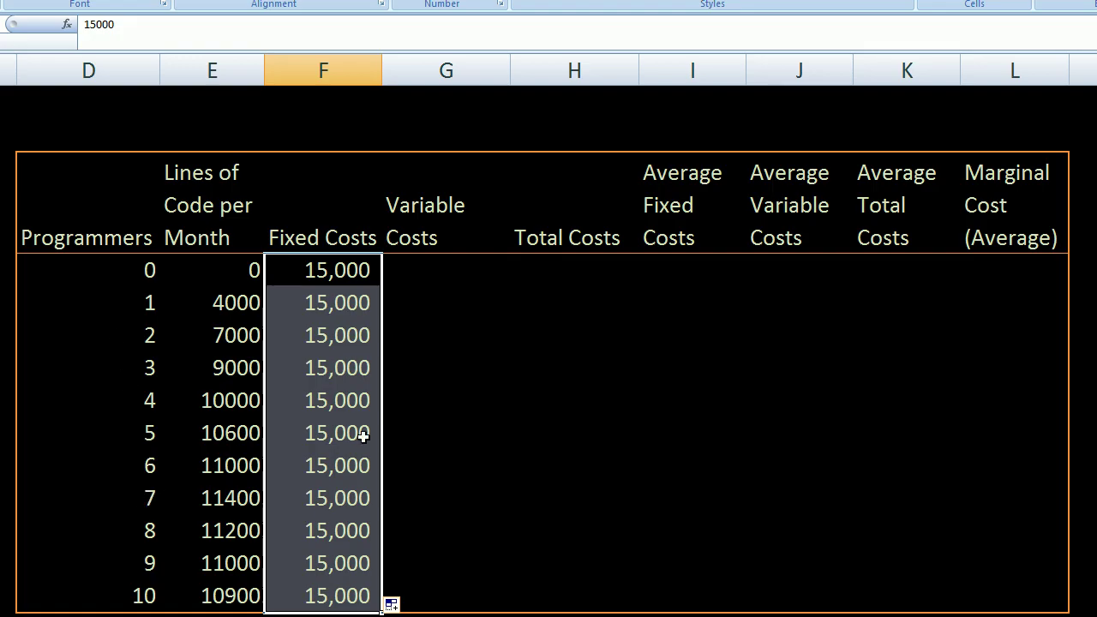
- Enter the variable cost formula =10000*D7 in G7 for the row with 0 programmers
left_click(427, 271)
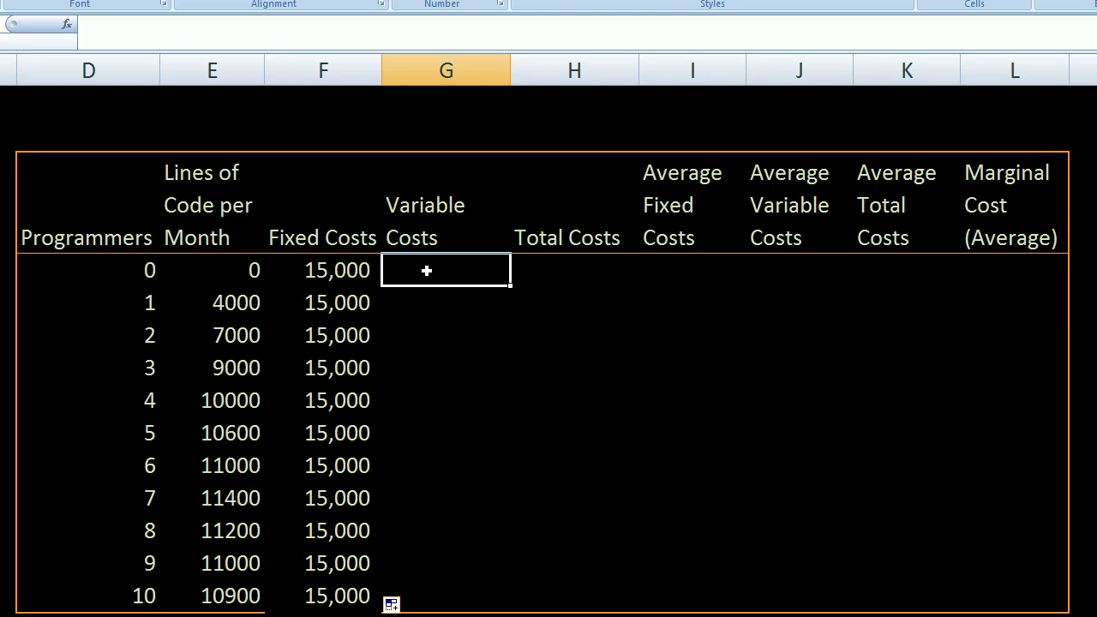
type("=")
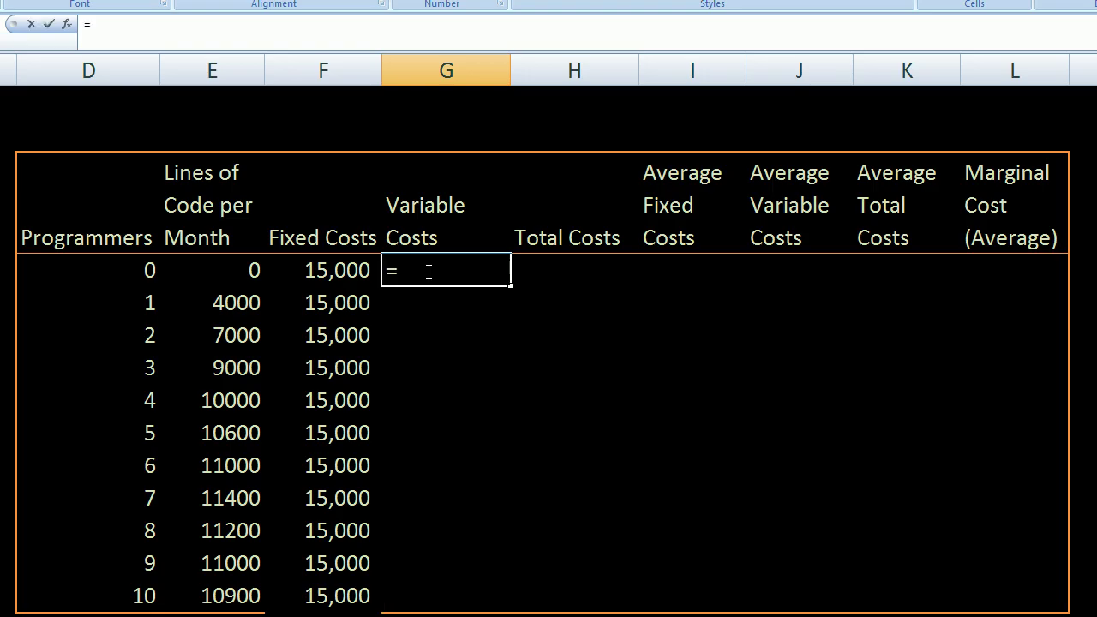
type("10000*")
key("Left")
key("Left")
key("Left")
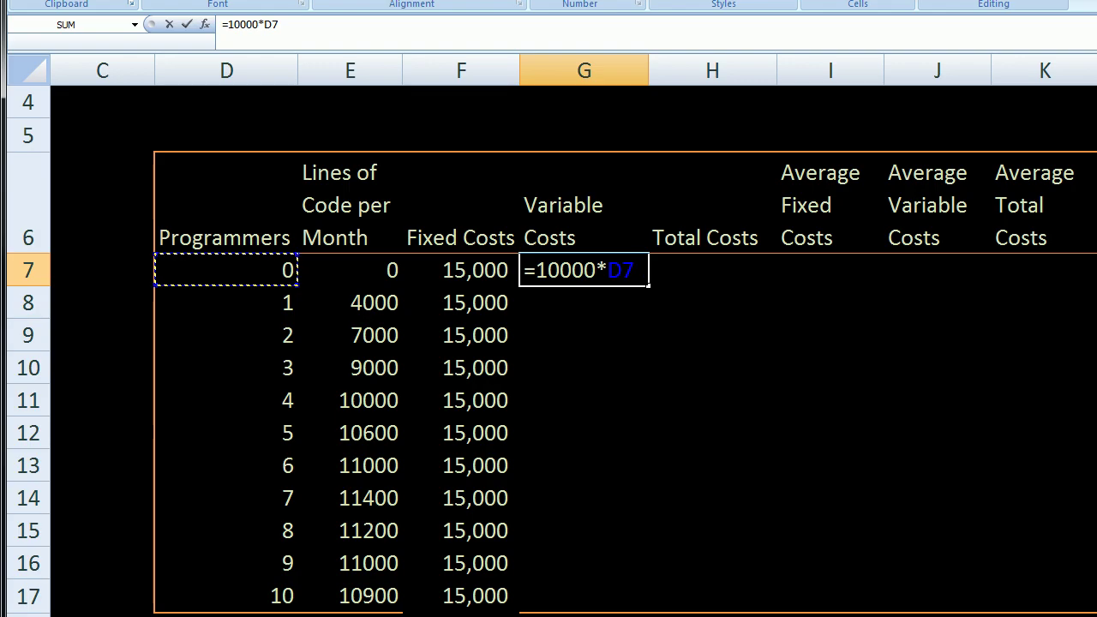
left_click(835, 616)
key("Return")
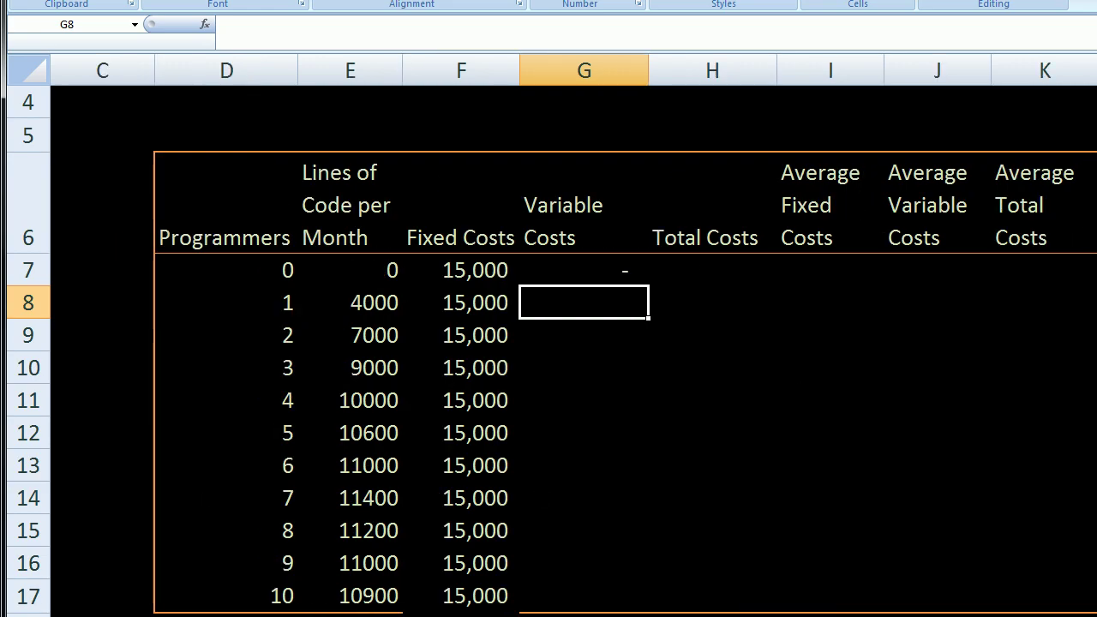
- Enter the total cost formula =F7+G7 in H7, adding fixed and variable costs
scroll(548, 385, "left", 1)
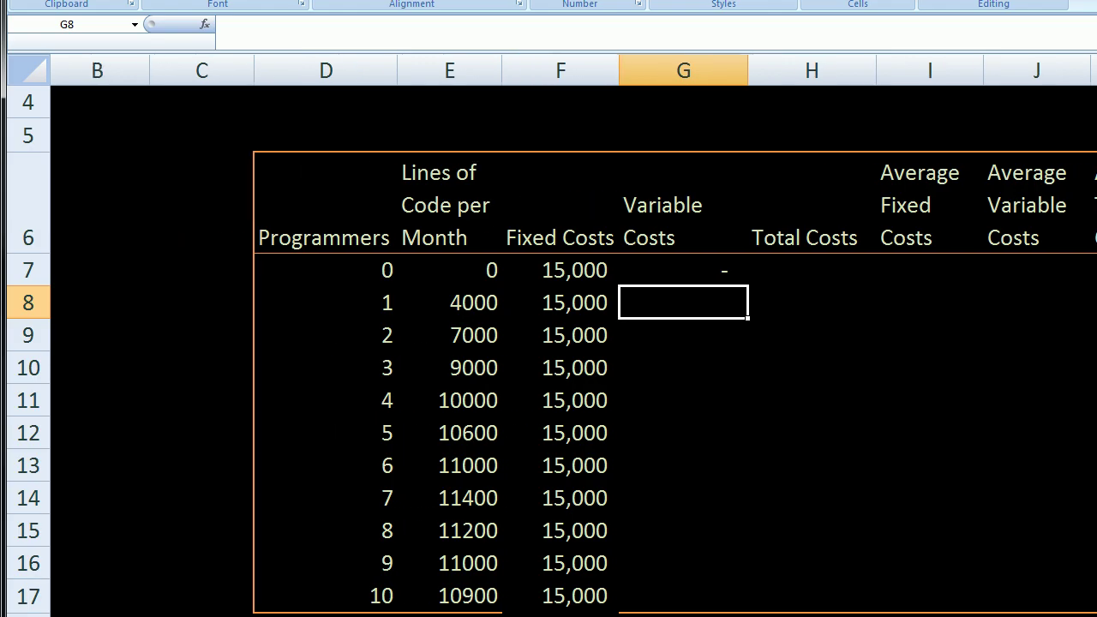
scroll(1000, 594, "right", 2)
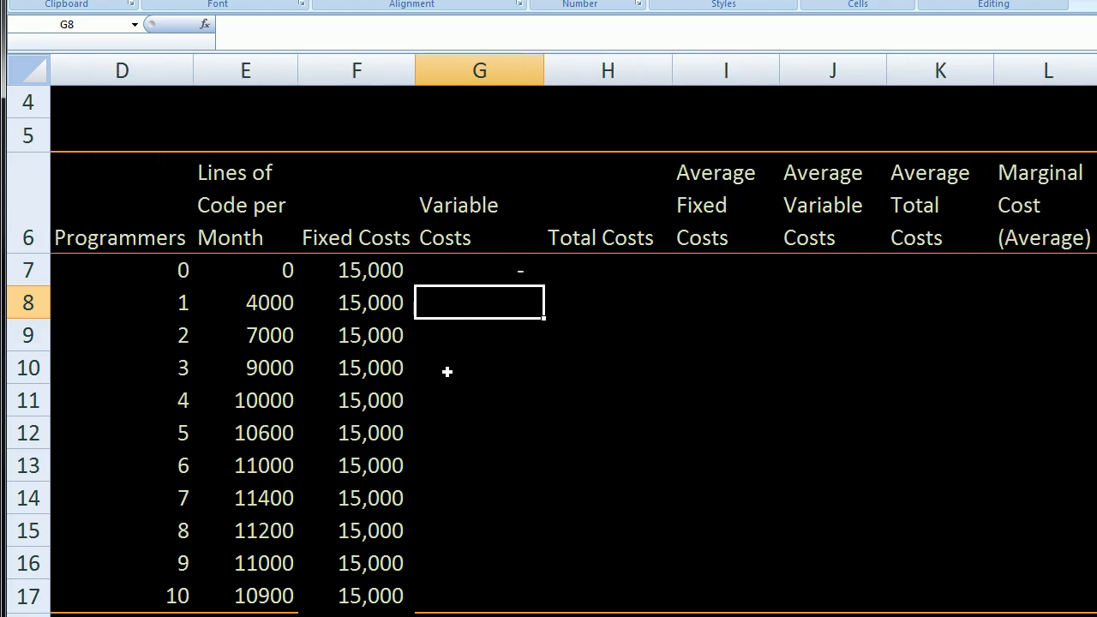
left_click(597, 269)
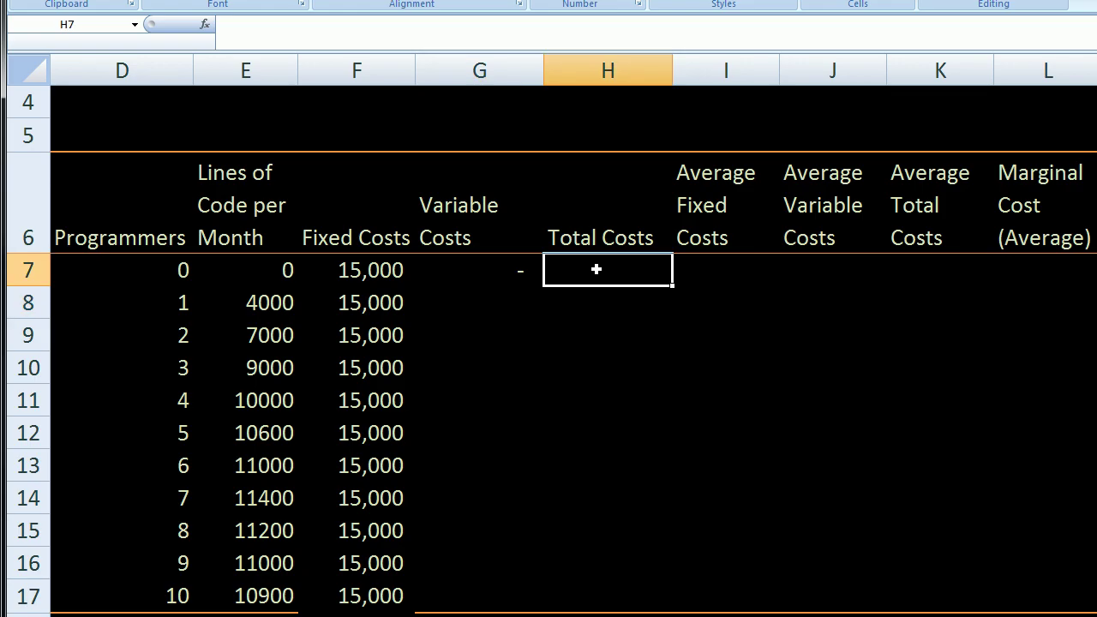
key("Left")
key("Left")
key("Right")
key("Right")
type("=")
key("Left")
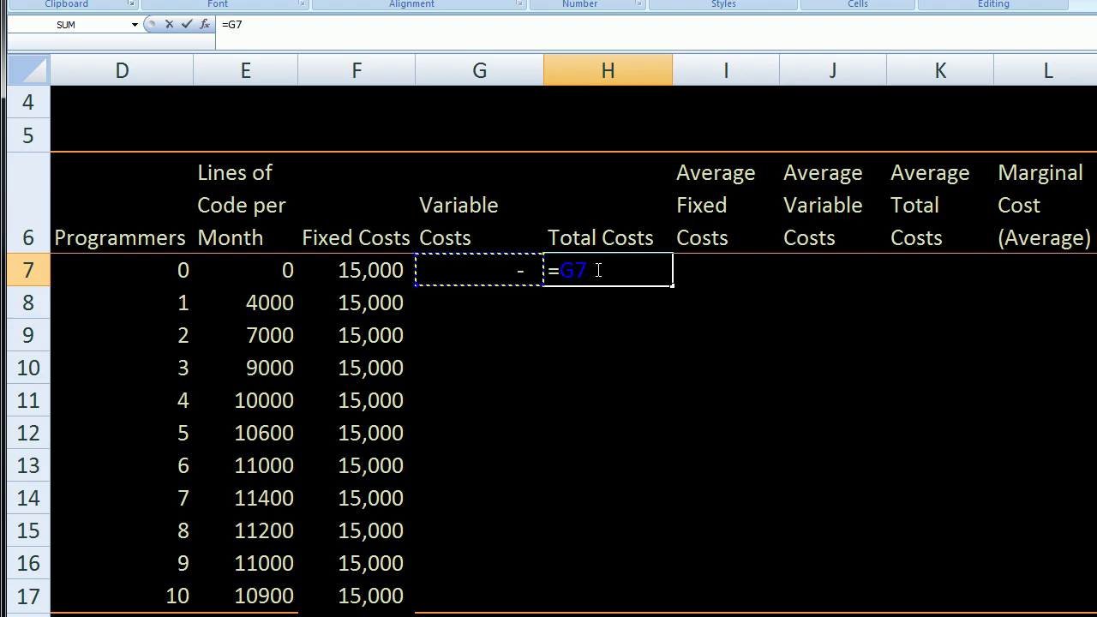
key("Left")
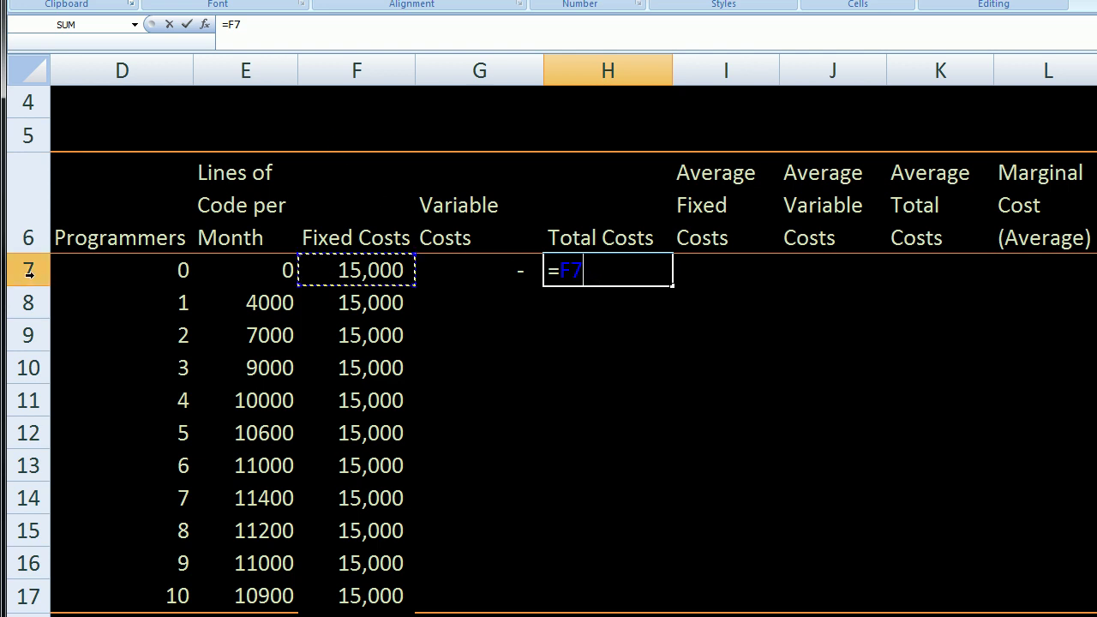
type("+")
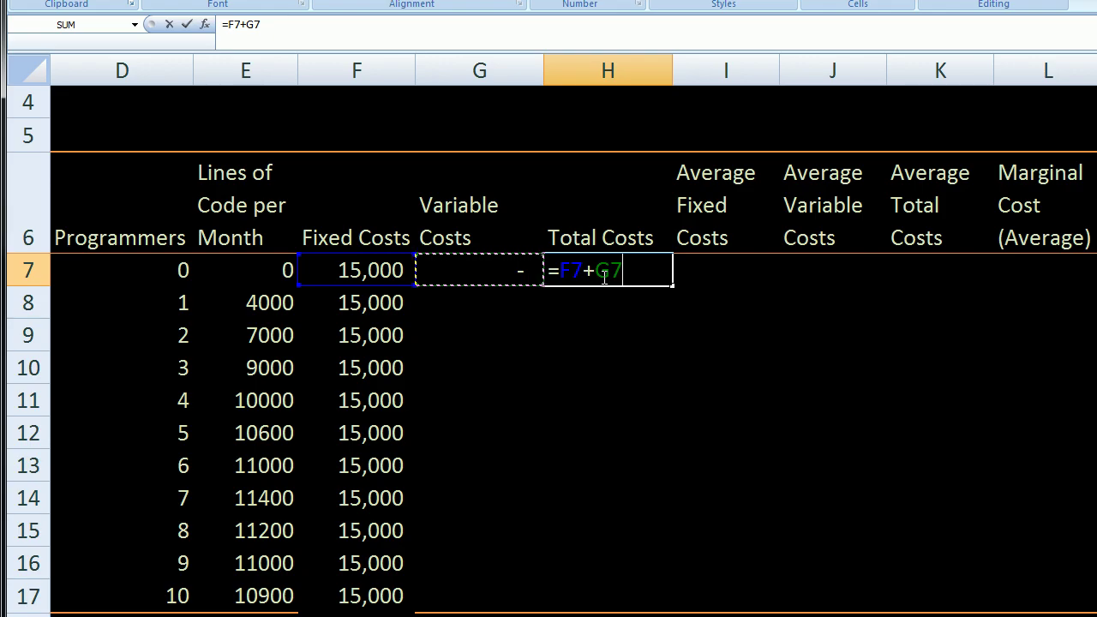
key("Return")
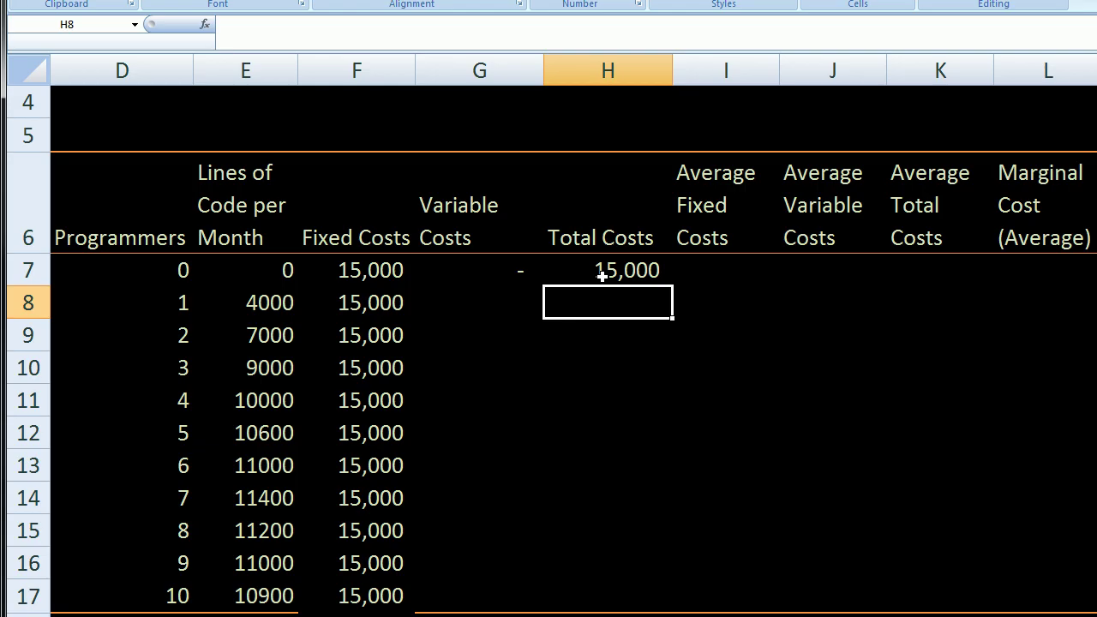
- Fill the variable cost formula from G7 down through G17
left_click(540, 270)
left_click_drag(542, 270, 610, 274)
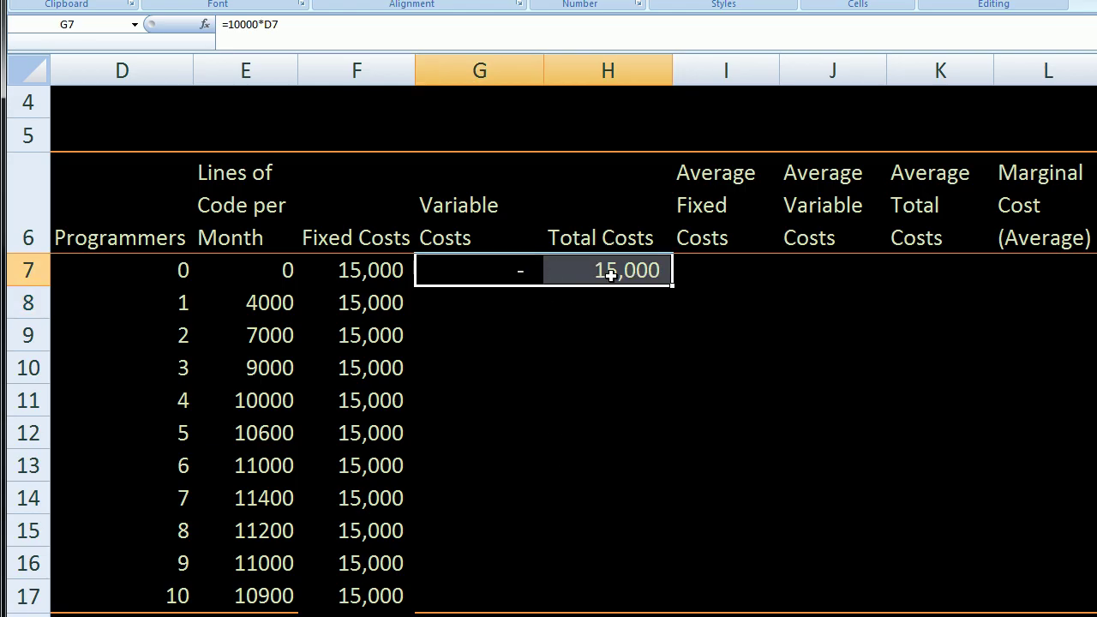
left_click(576, 308)
left_click(514, 266)
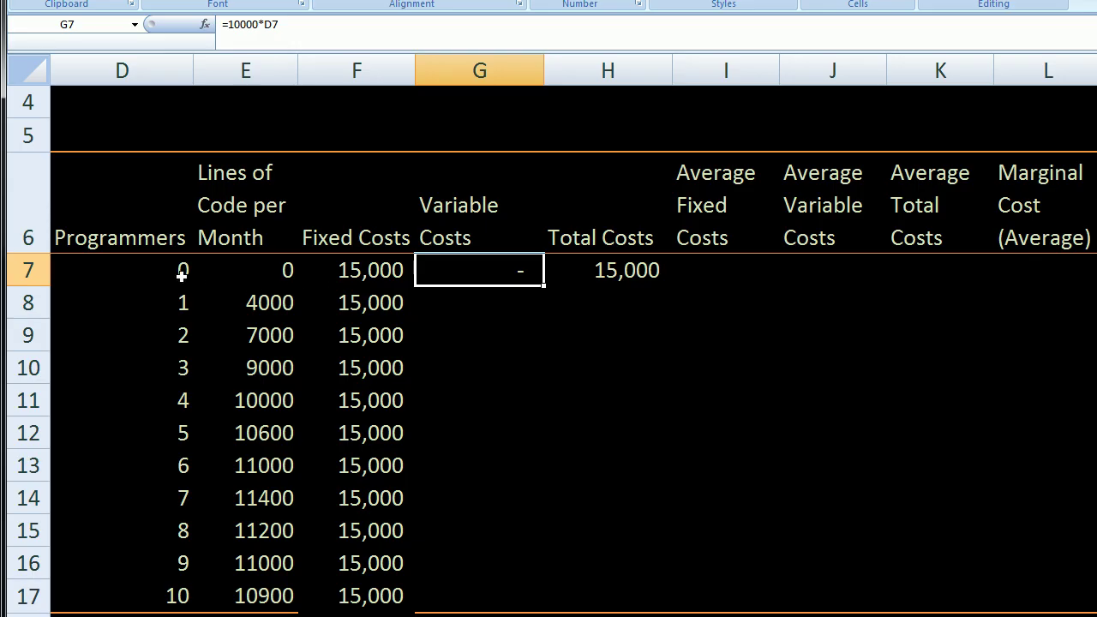
left_click(483, 352)
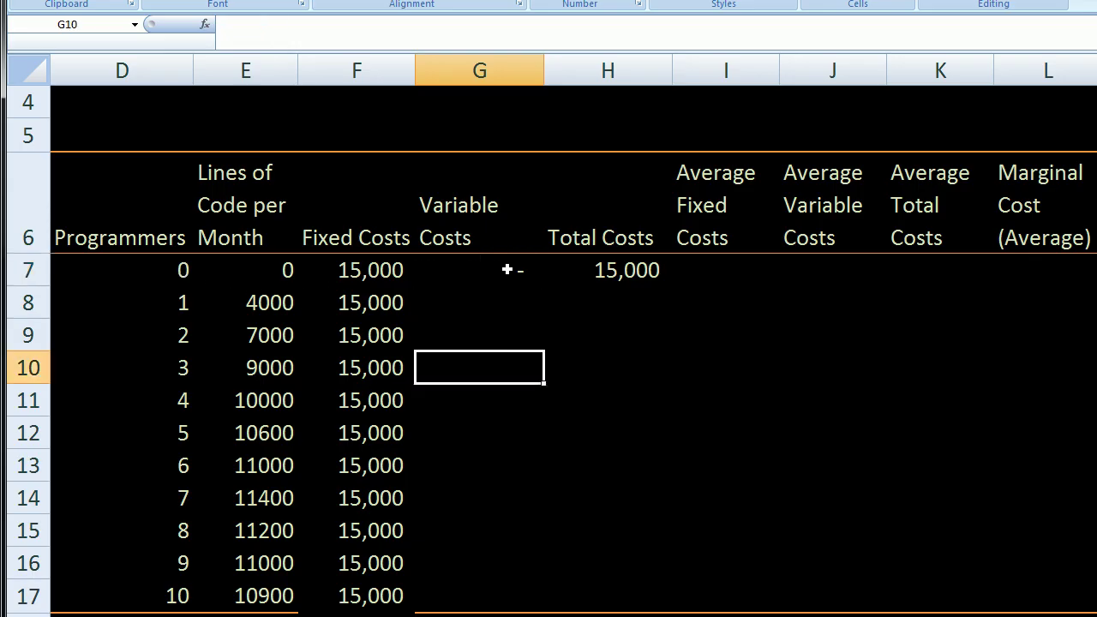
left_click(506, 270)
left_click_drag(544, 286, 481, 601)
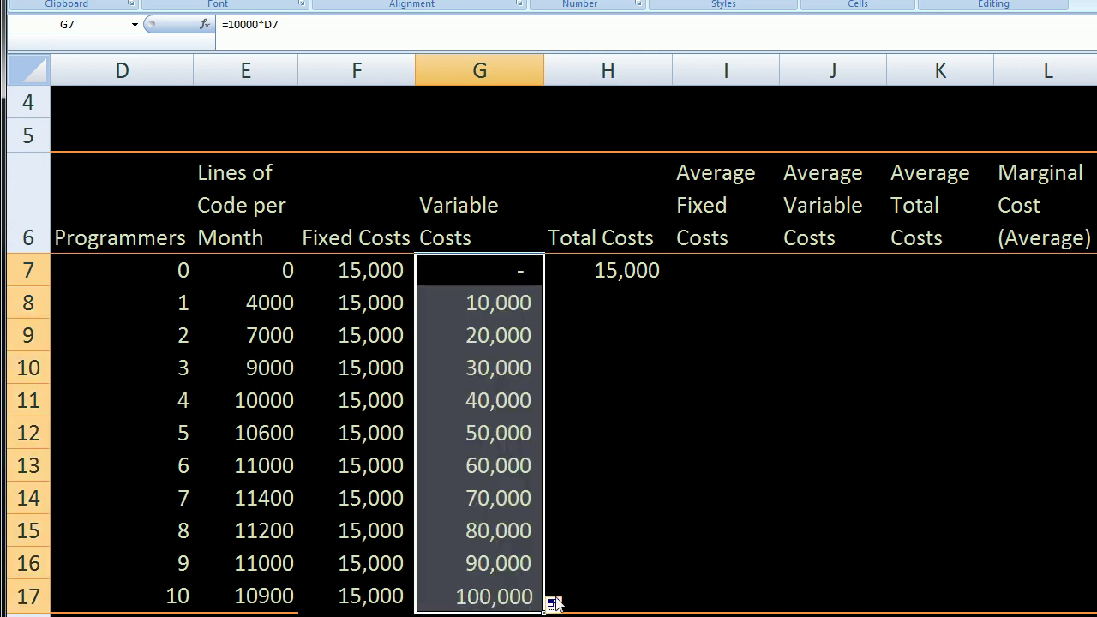
- Check which programmer cells the copied variable cost formulas in G8 and G9 refer to
left_click(625, 440)
left_click(492, 303)
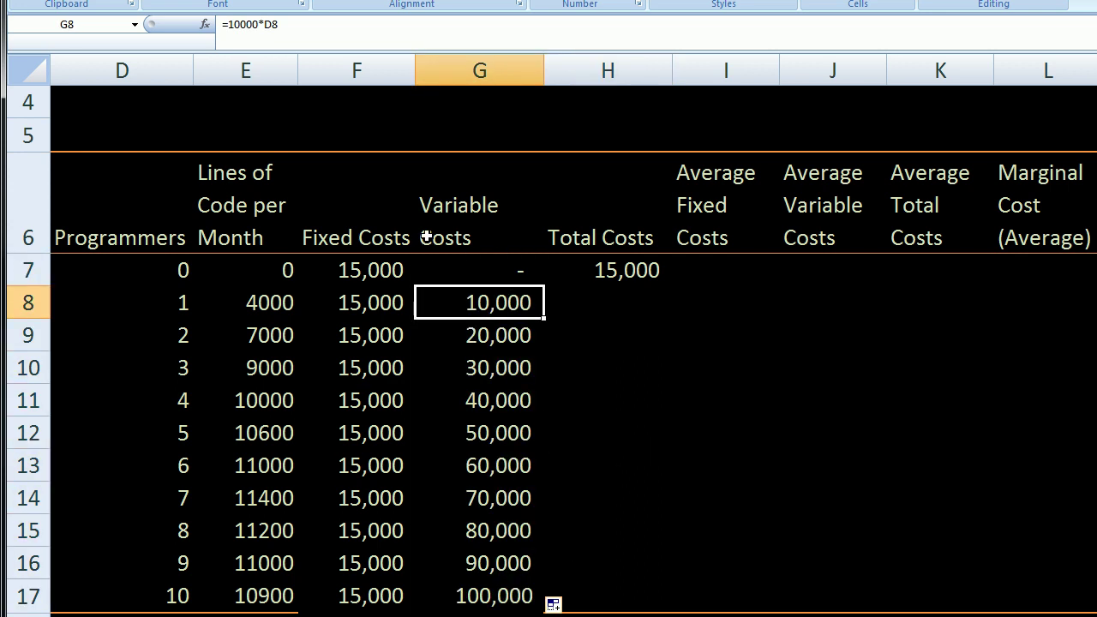
left_click(283, 24)
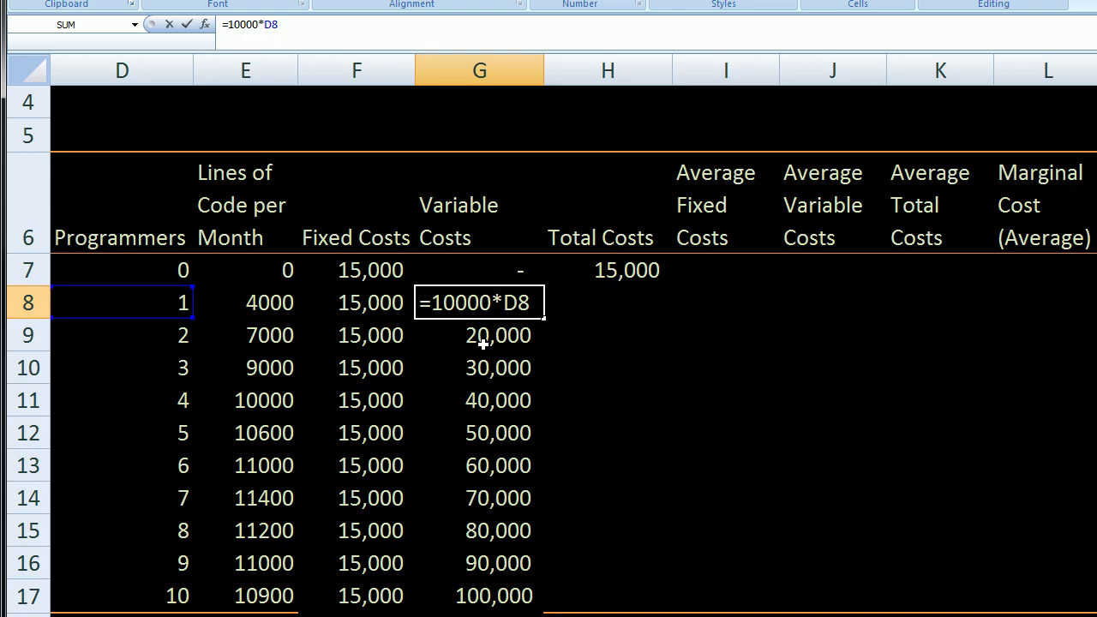
key("Return")
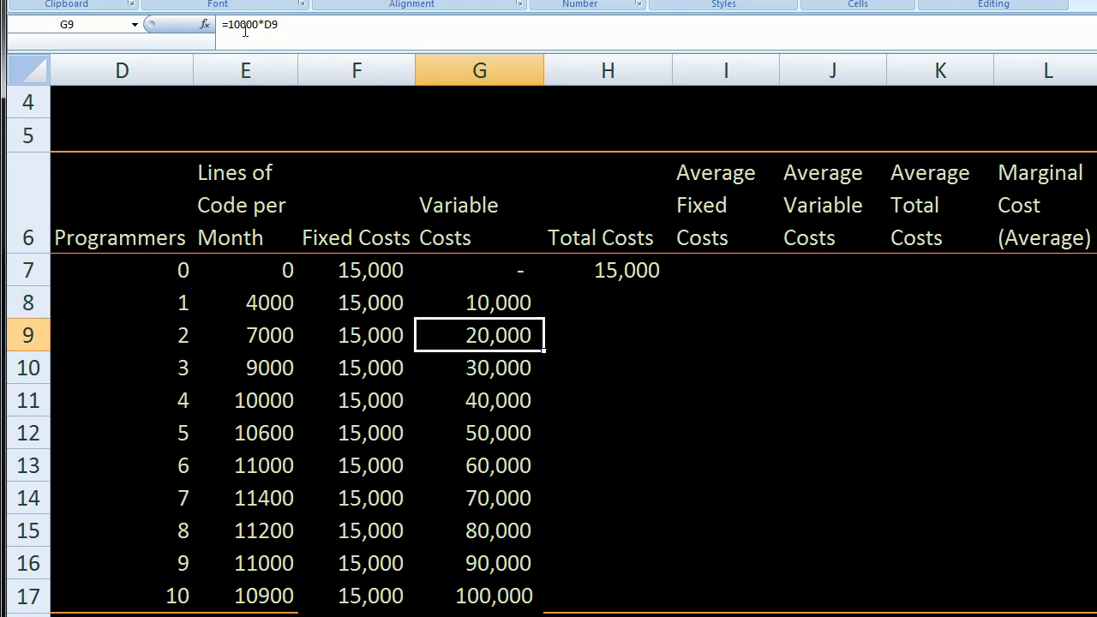
left_click(328, 35)
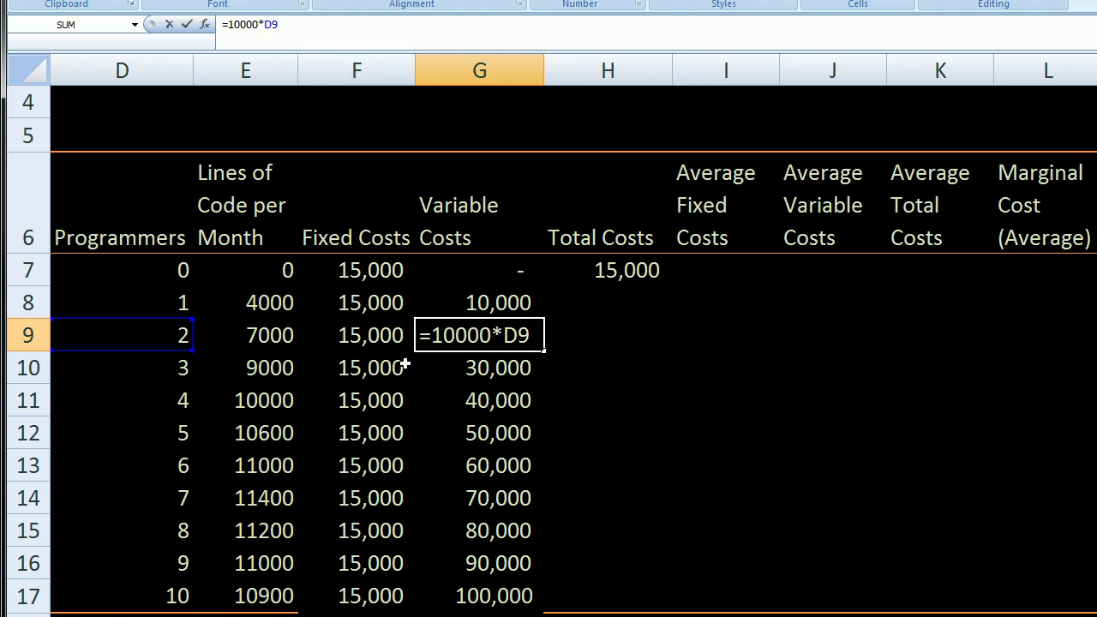
key("Return")
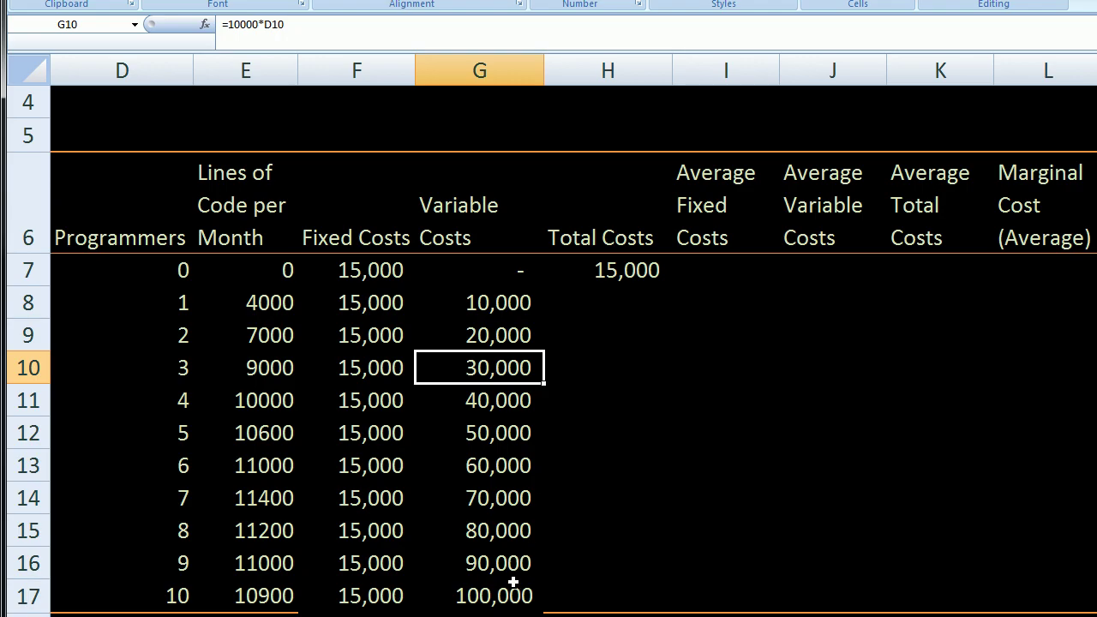
- Fill the total cost formula from H7 down through H17
left_click(626, 276)
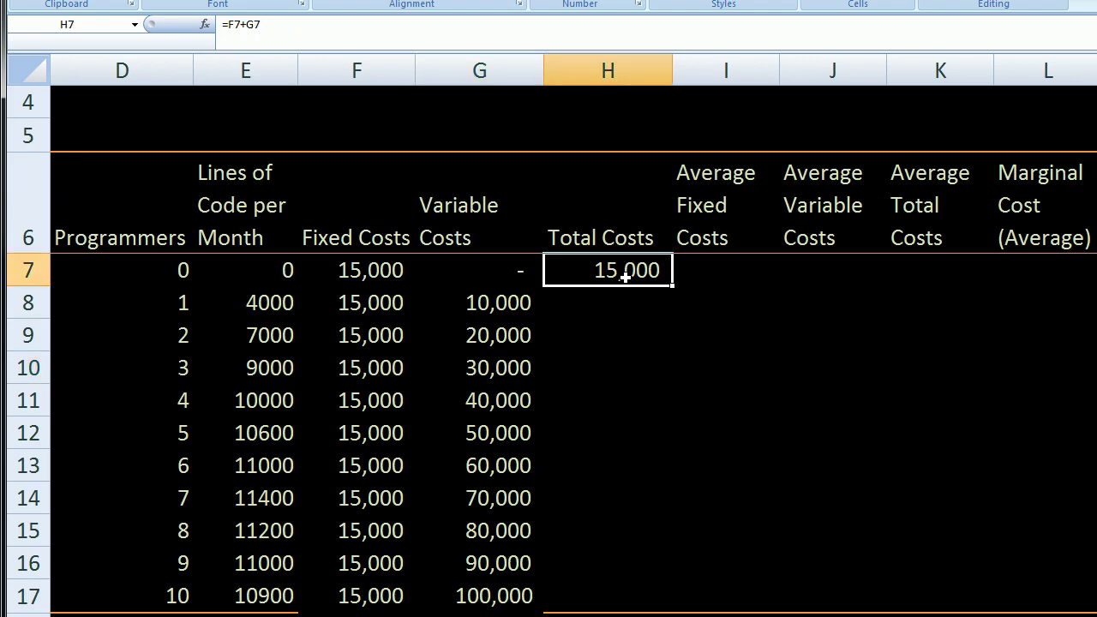
key("Left")
key("Left")
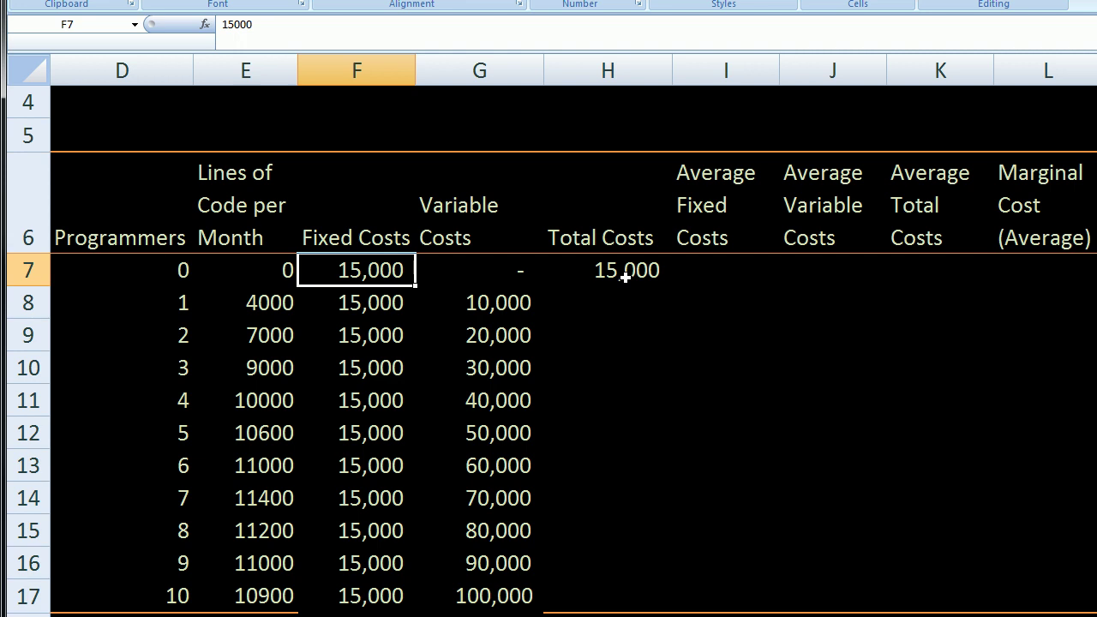
key("Right")
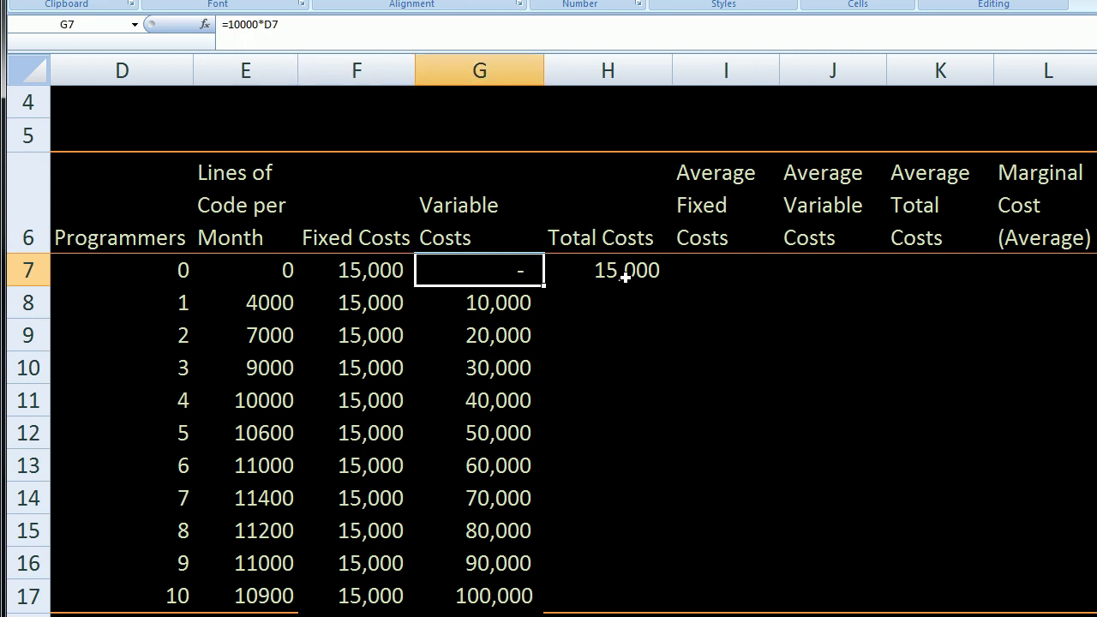
key("Right")
left_click_drag(673, 287, 709, 603)
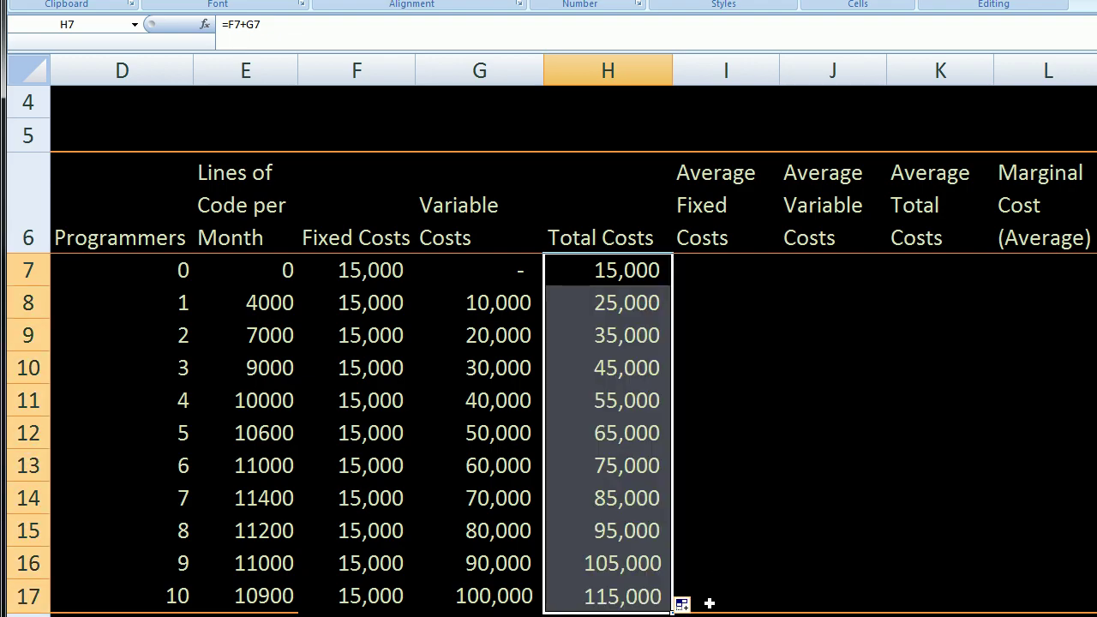
left_click(776, 532)
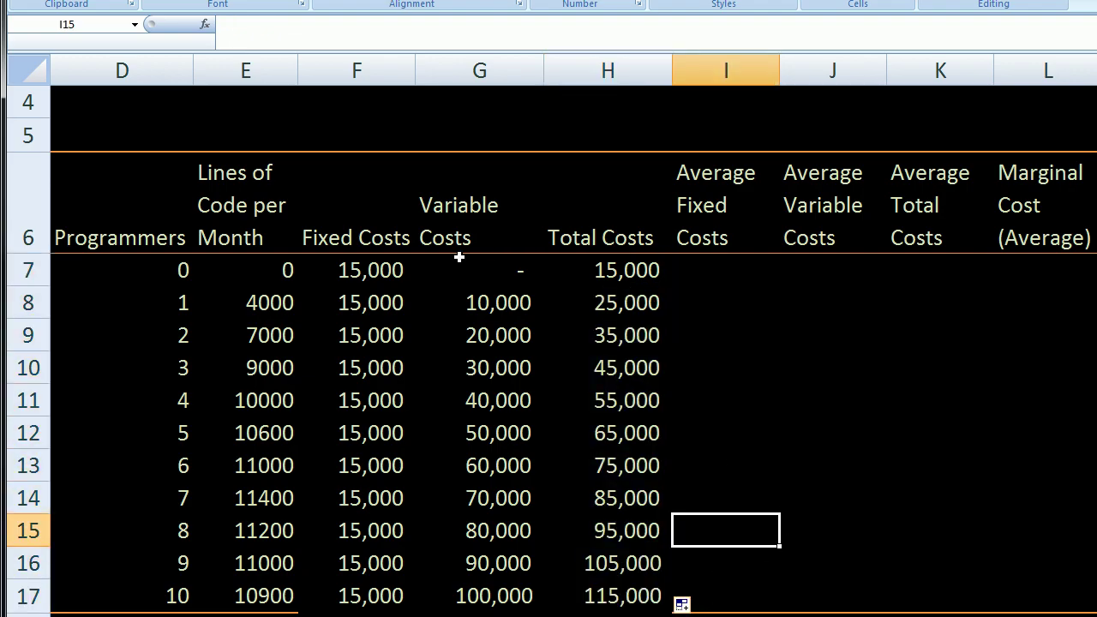
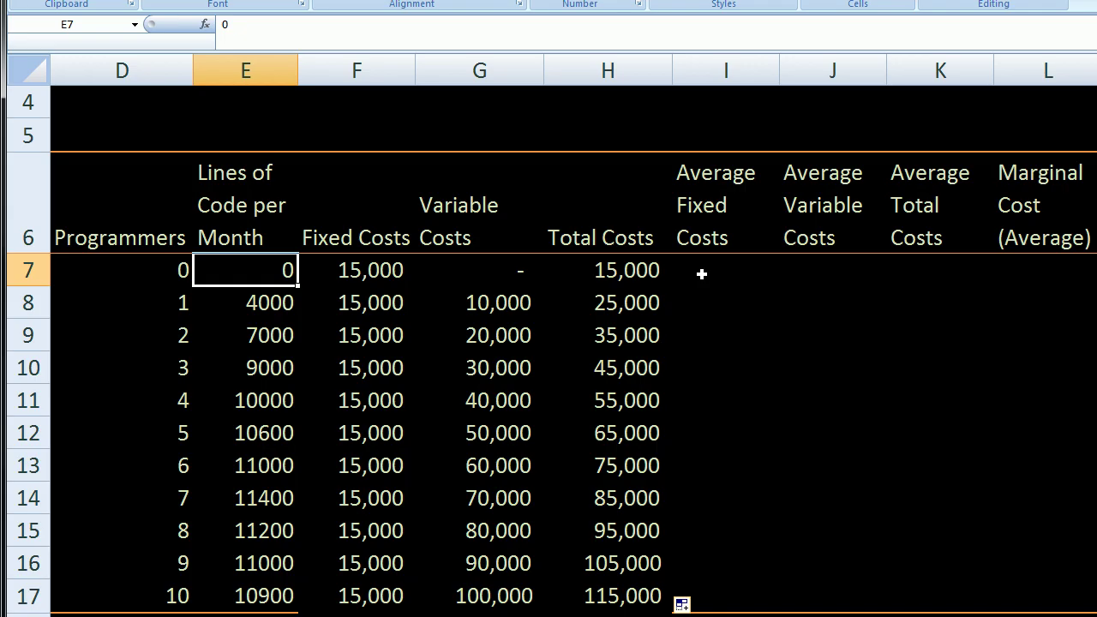
- Enter the average fixed cost formula =F8/E8 in I8, dividing fixed costs by lines of code per month
key("Right")
key("Right")
key("Right")
key("Right")
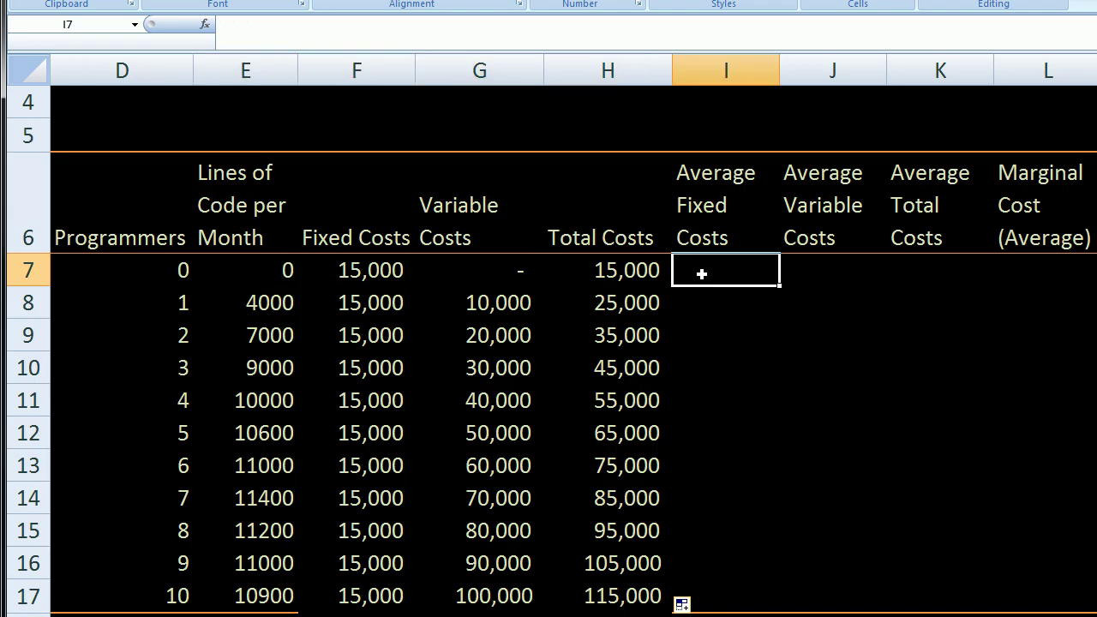
key("Down")
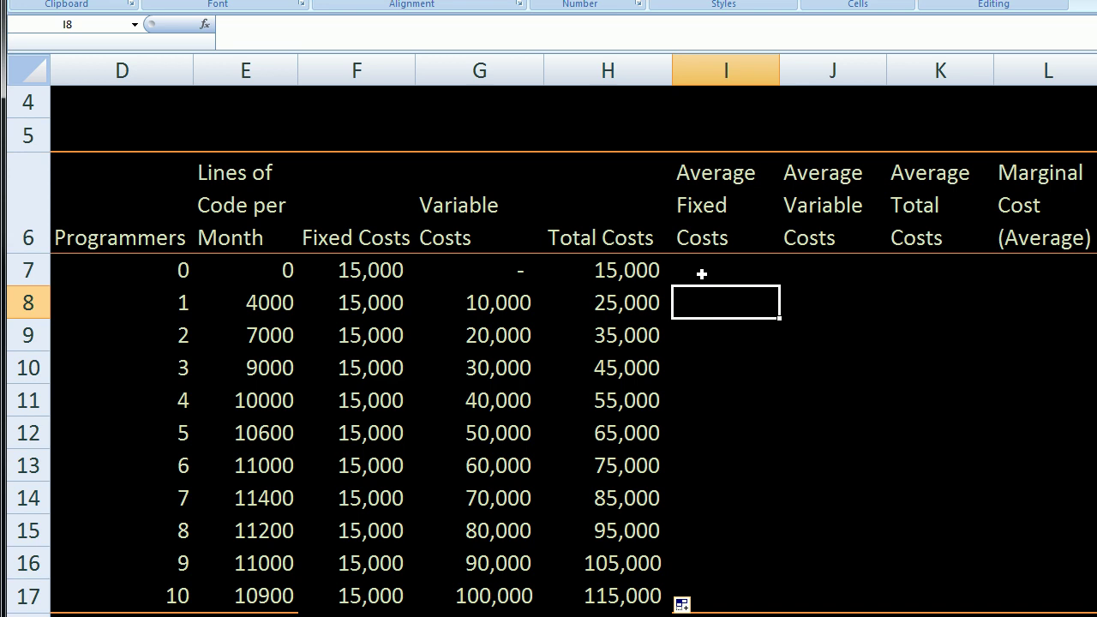
type("=")
key("Left")
key("Left")
key("Left")
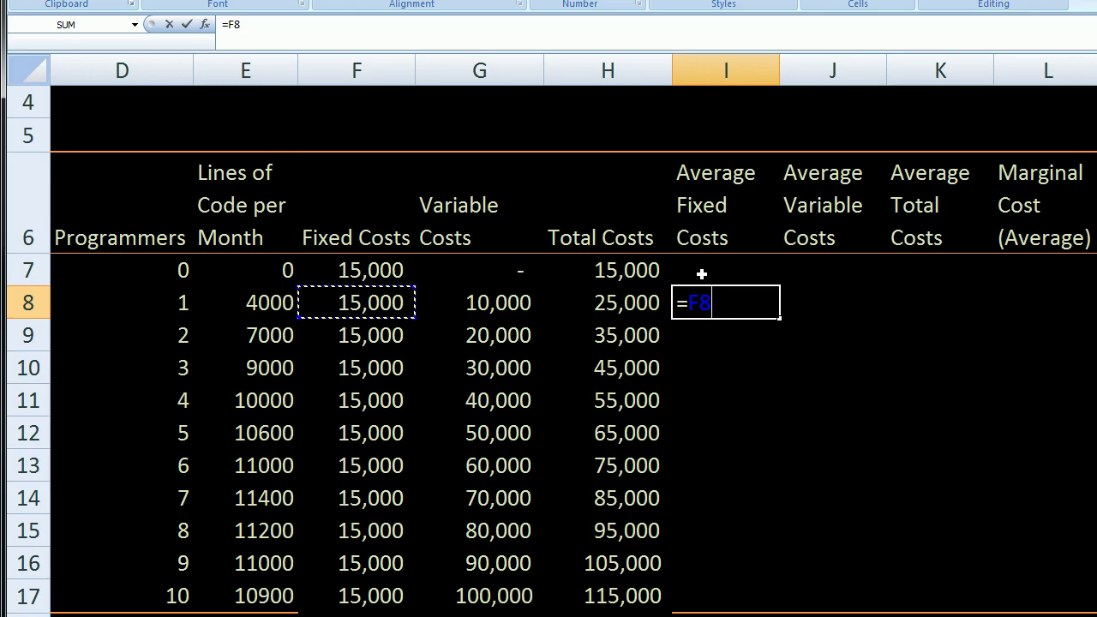
type("/")
key("Left")
key("Left")
key("Left")
key("Left")
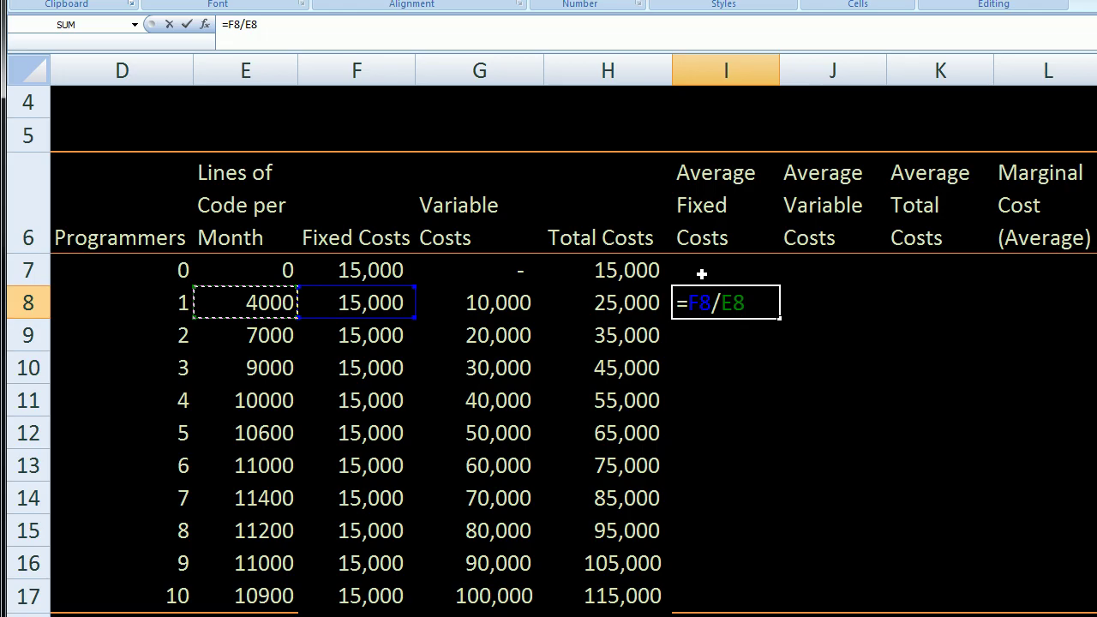
key("Return")
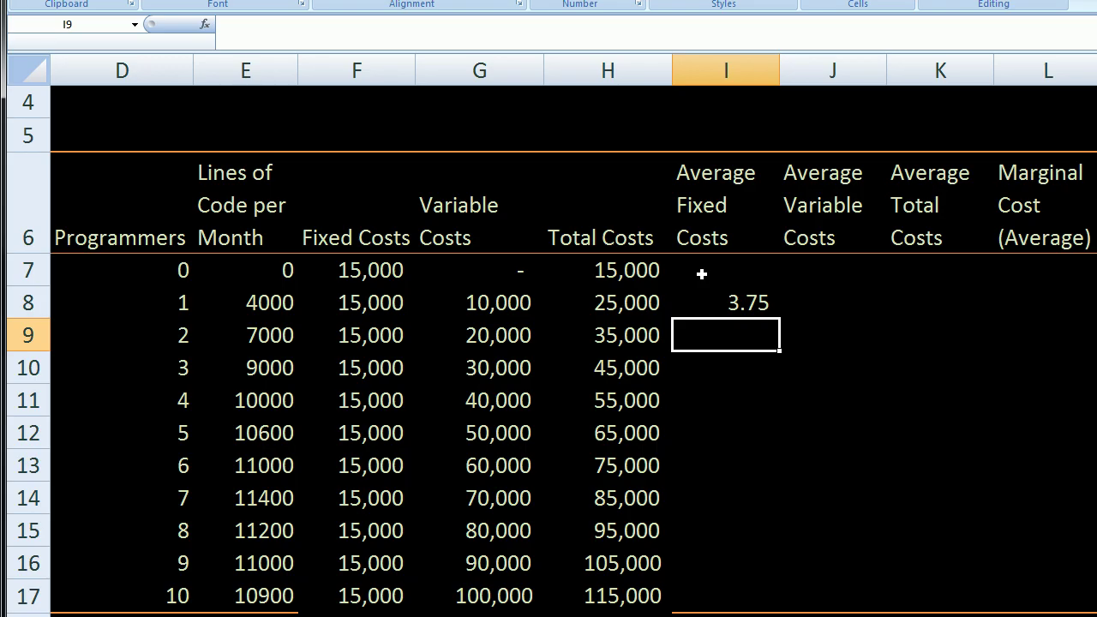
- Fill the average fixed cost formula from I8 down through I17
left_click(730, 299)
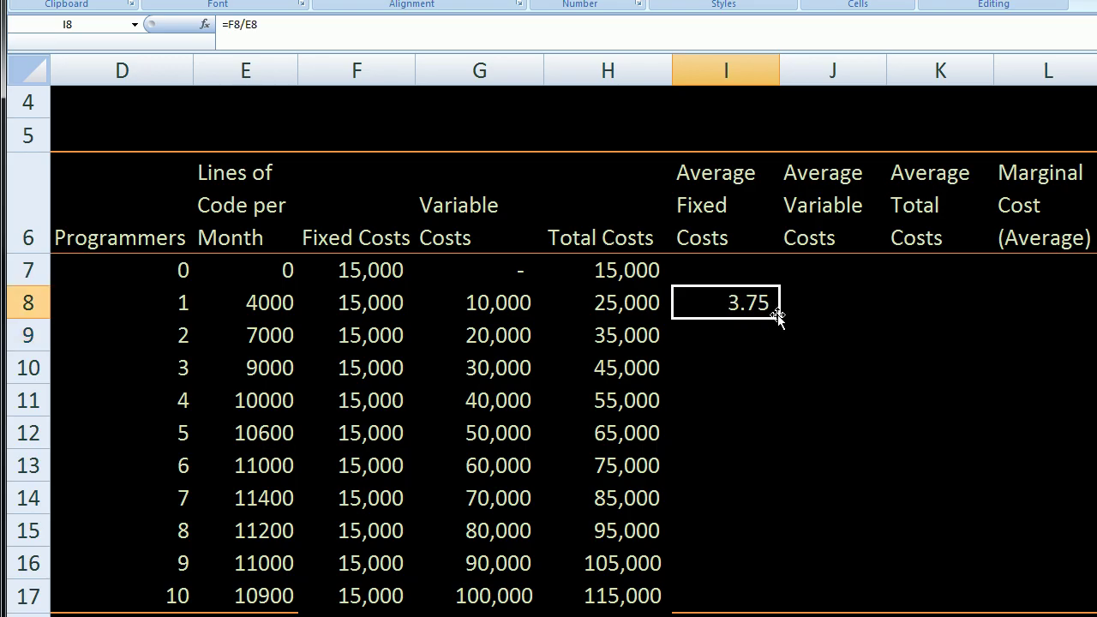
left_click_drag(775, 314, 766, 597)
left_click(837, 458)
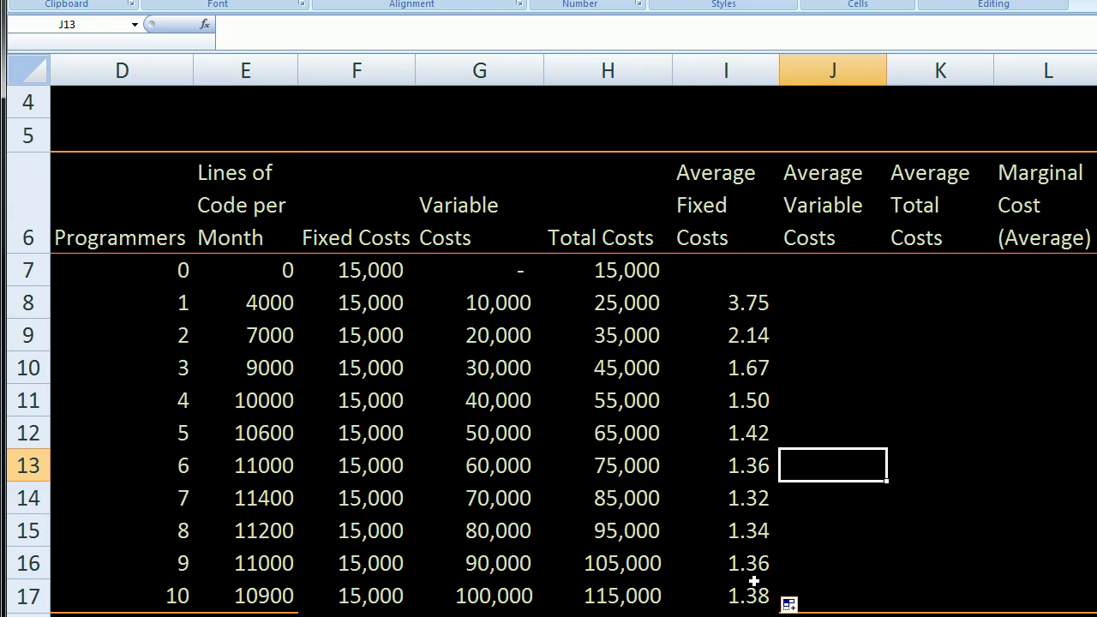
left_click(803, 291)
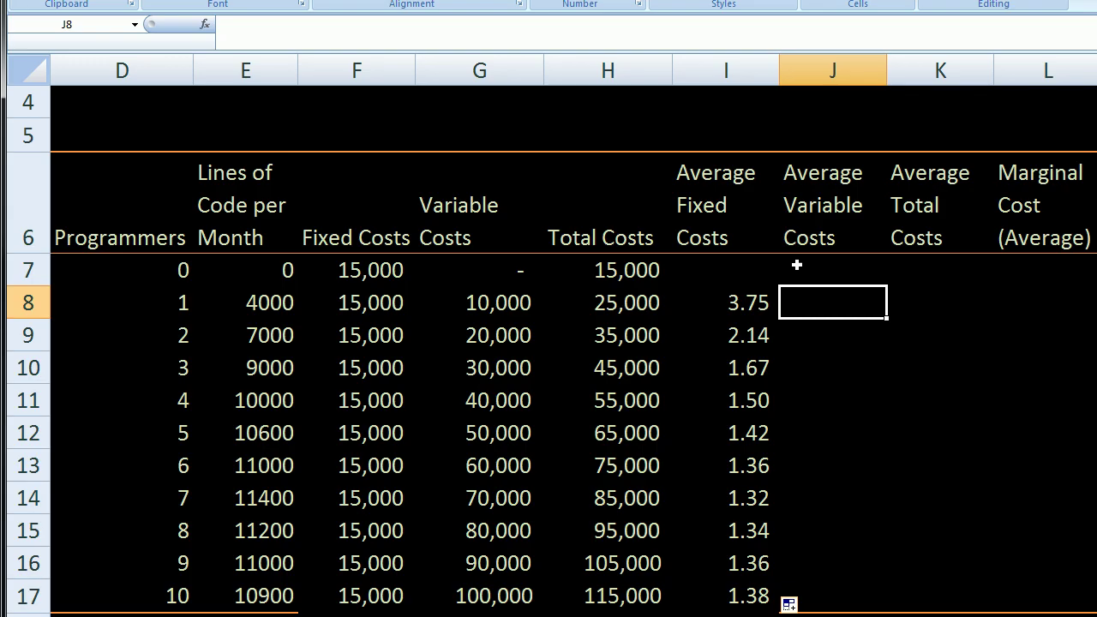
- Enter the label "Per line of code per month" in I5 above the average fixed costs heading
left_click(662, 135)
type("Per P")
key("BackSpace")
key("BackSpace")
key("BackSpace")
key("BackSpace")
key("BackSpace")
key("Tab")
type("Per")
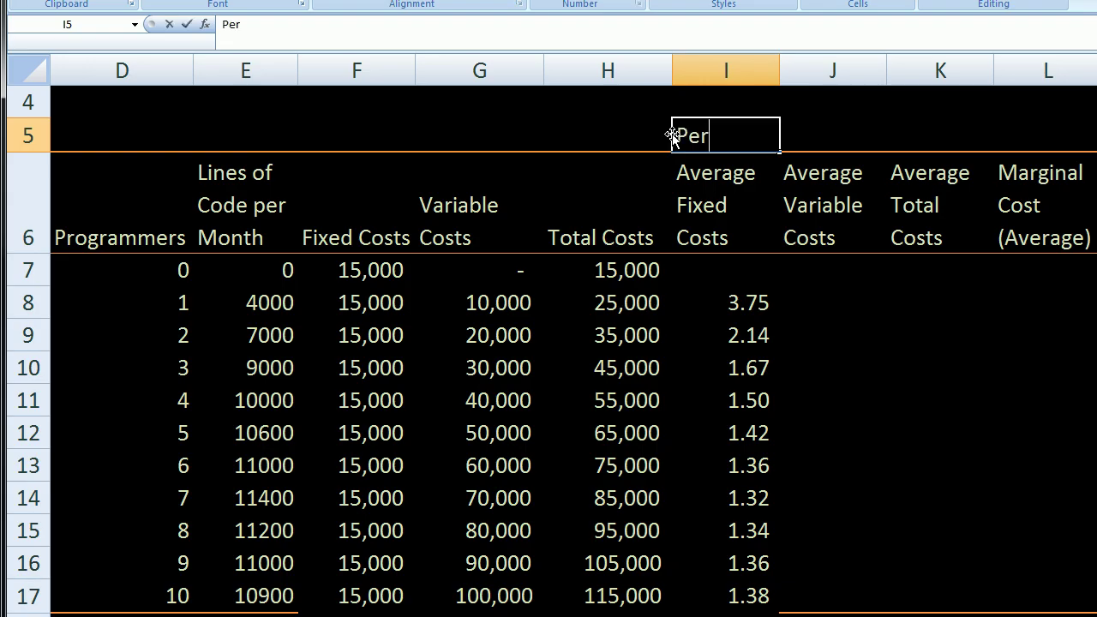
type(" line of code per")
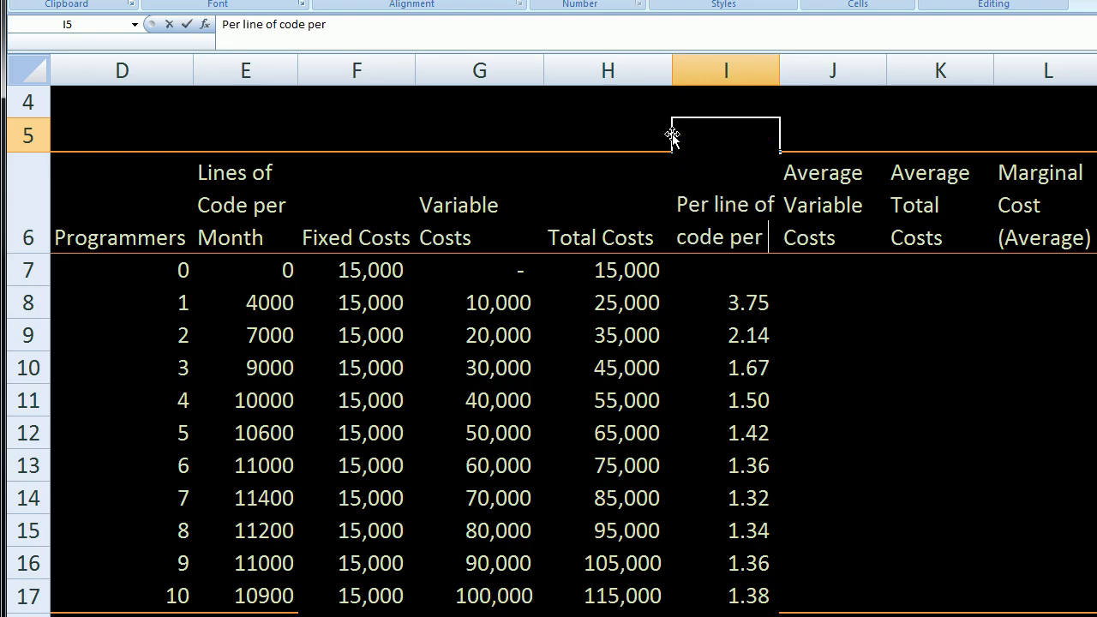
type(" month")
key("Return")
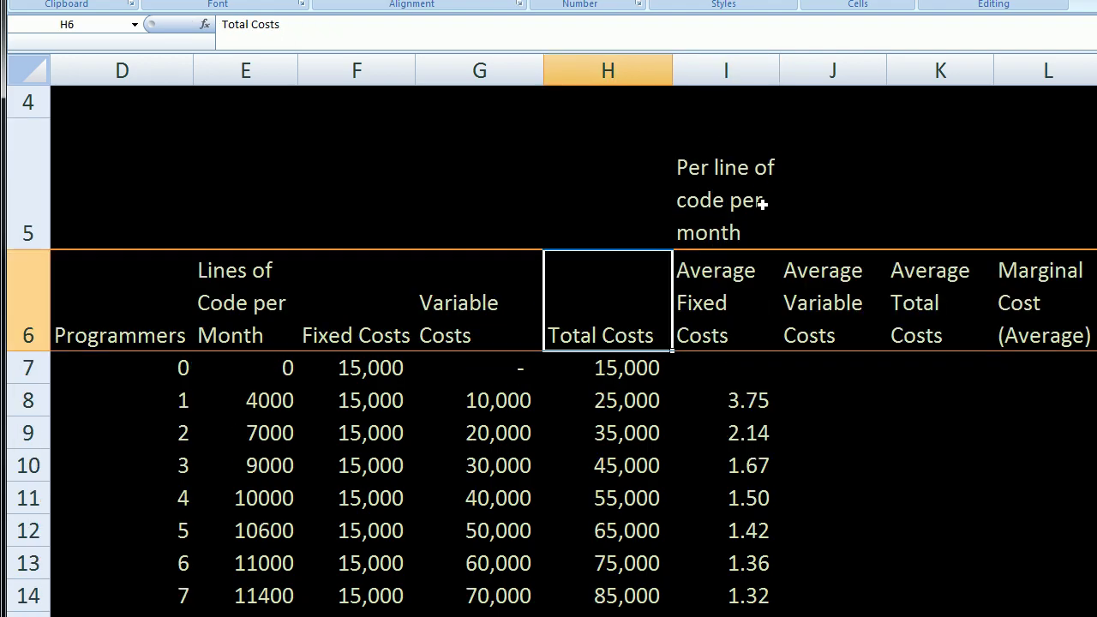
left_click(1009, 371)
- Enter the average variable cost formula =G8/E8 in J8, dividing variable costs by lines of code per month
scroll(954, 342, "down", 1)
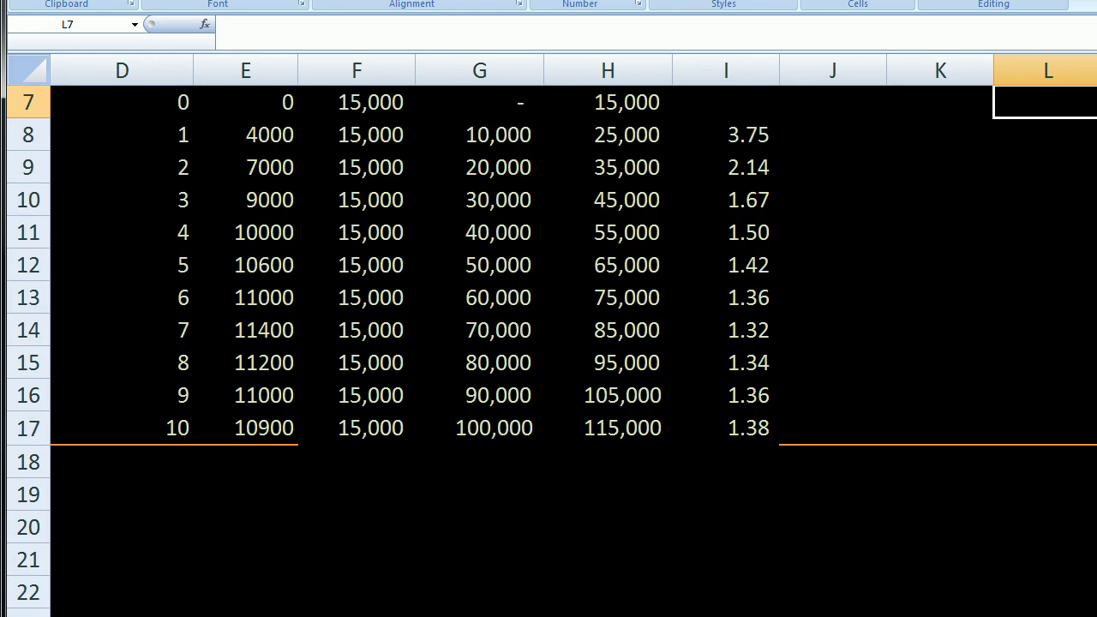
scroll(549, 342, "up", 1)
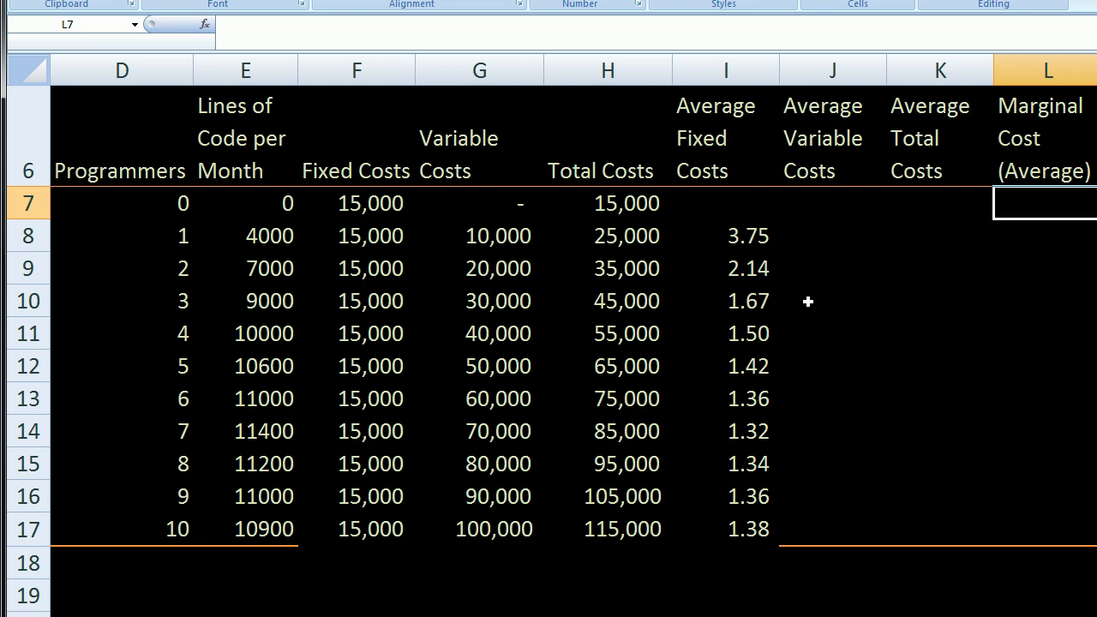
left_click(812, 232)
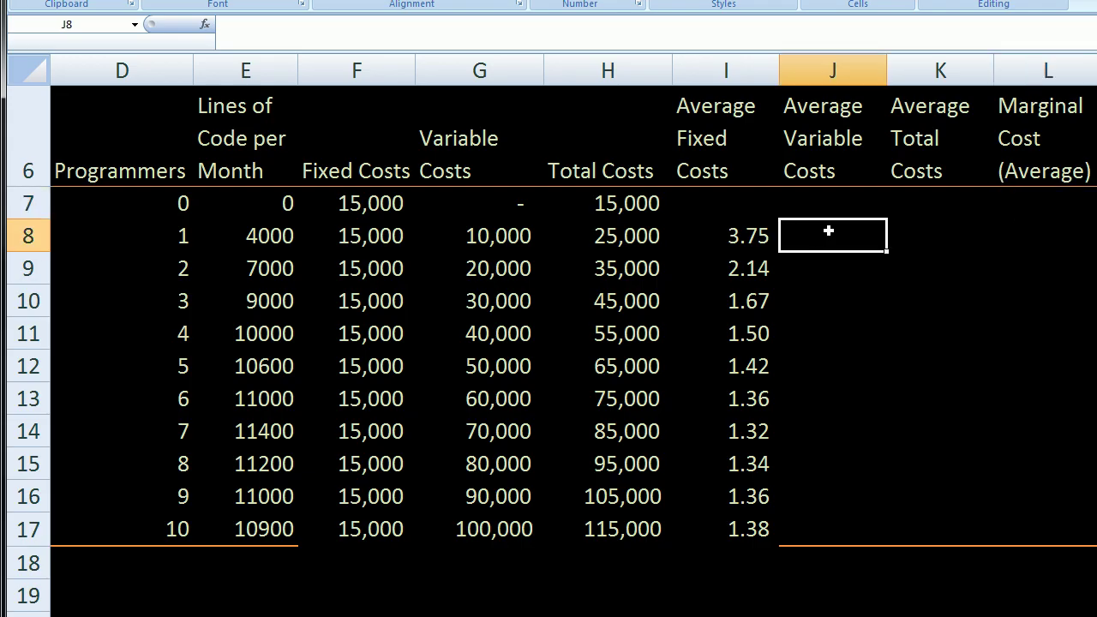
type("=")
key("Left")
key("Left")
key("Left")
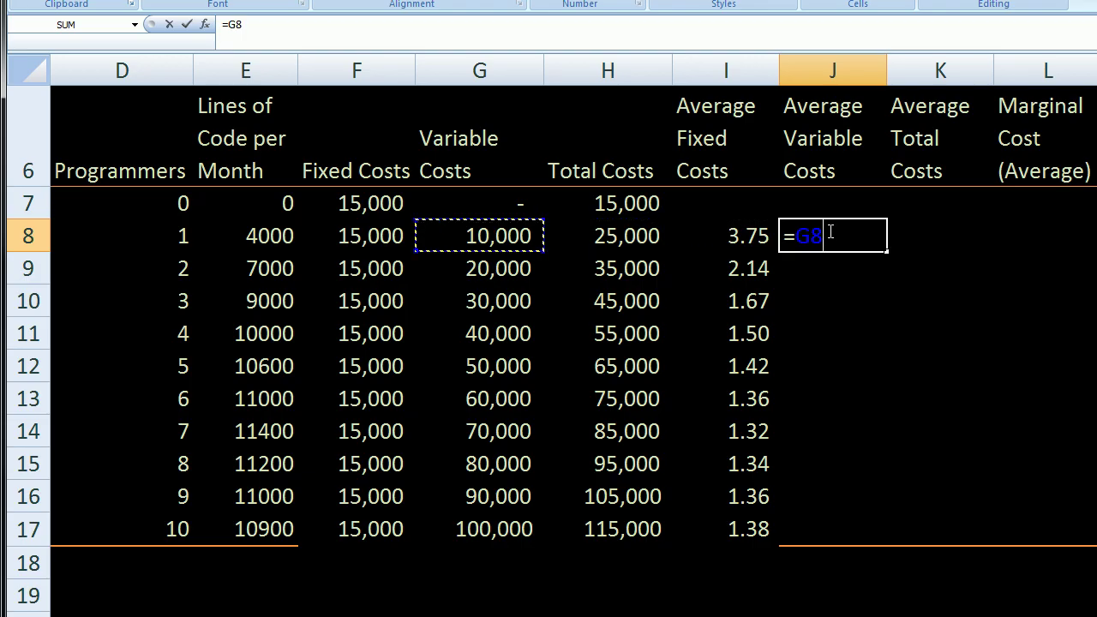
type("/")
key("Left")
key("Left")
key("Left")
key("Left")
key("Left")
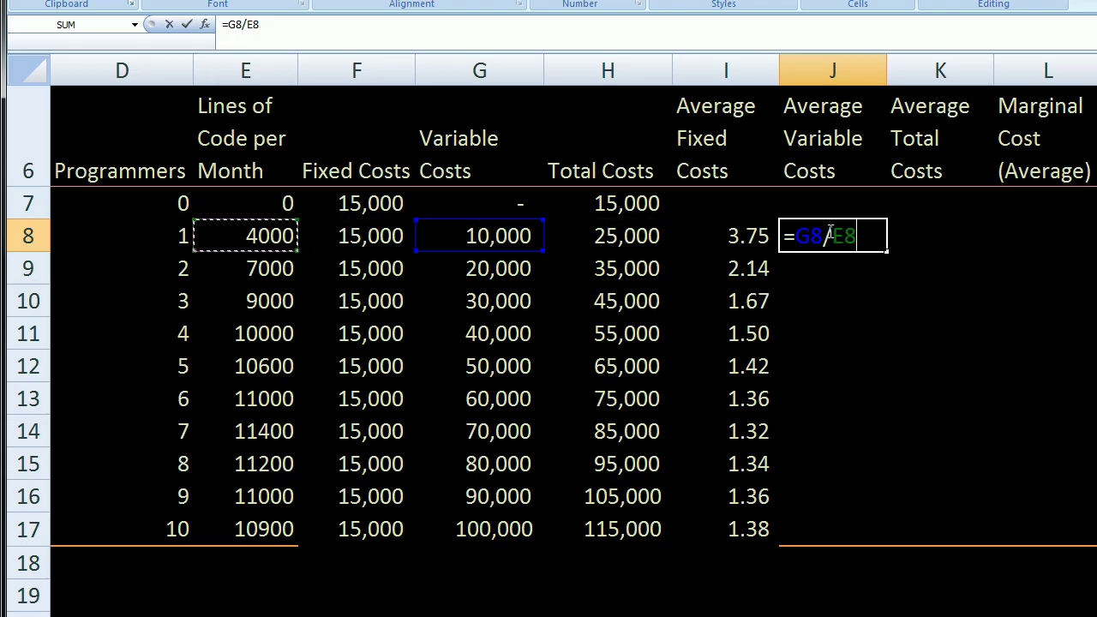
key("Return")
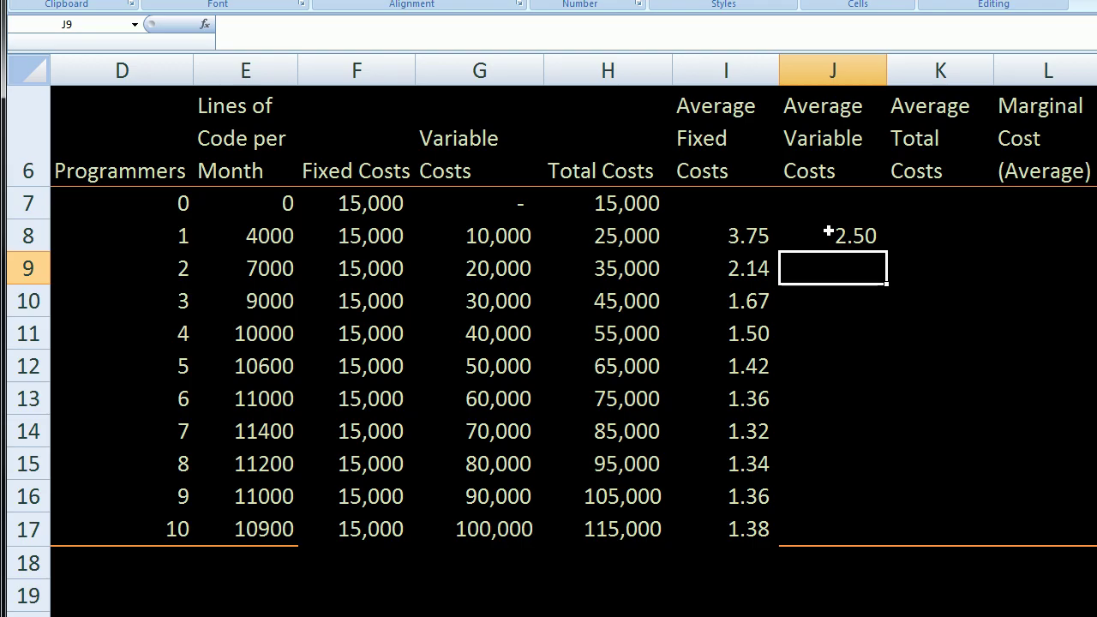
- Fill the average variable cost formula from J8 down through J17
left_click(838, 235)
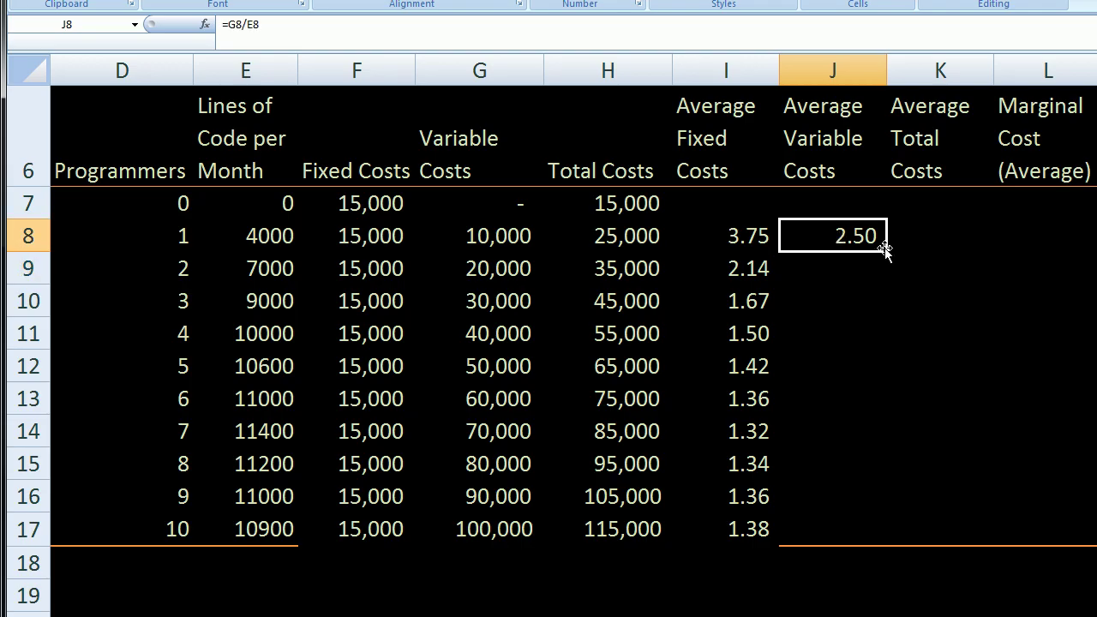
left_click_drag(884, 249, 857, 532)
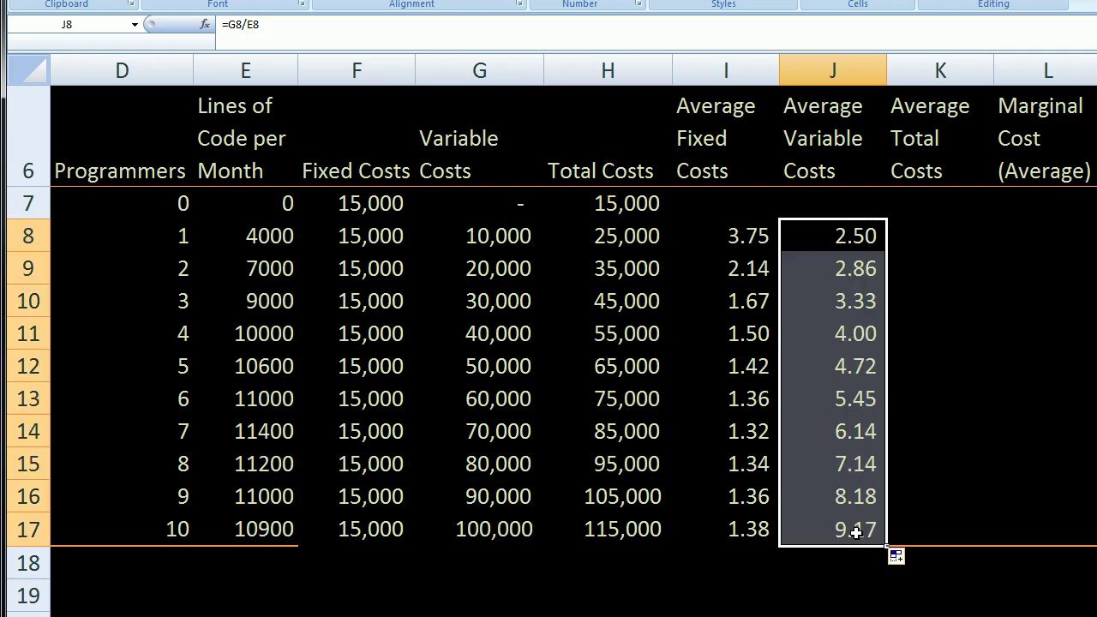
left_click(947, 583)
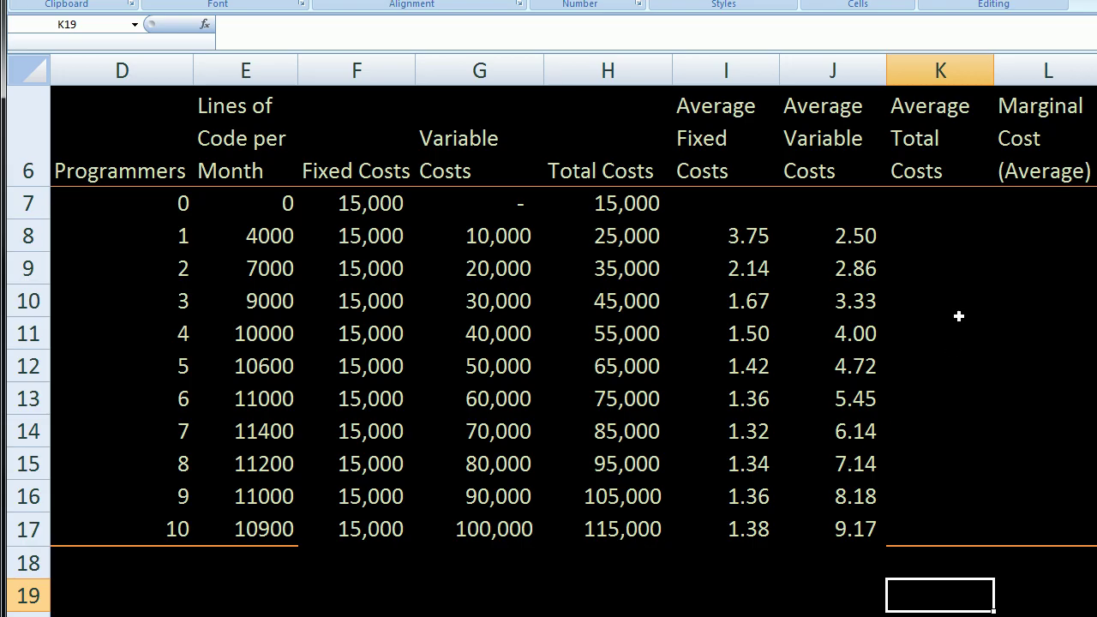
- Enter the average total cost formula =H8/E8 in K8, dividing total costs by lines of code per month
left_click(925, 234)
type("=")
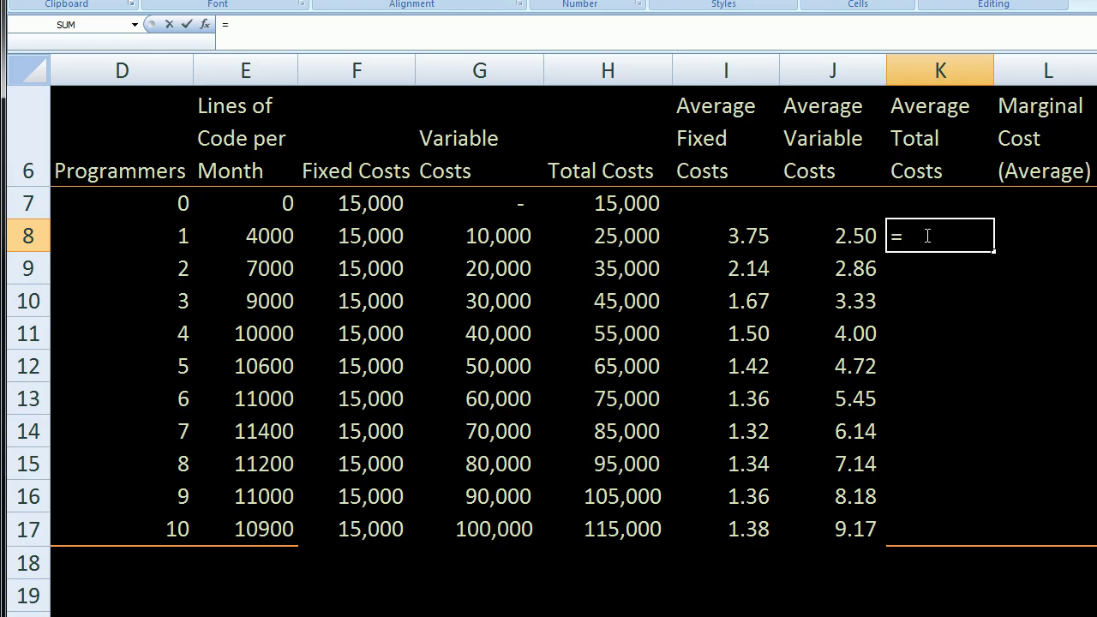
key("Left")
key("Left")
key("Left")
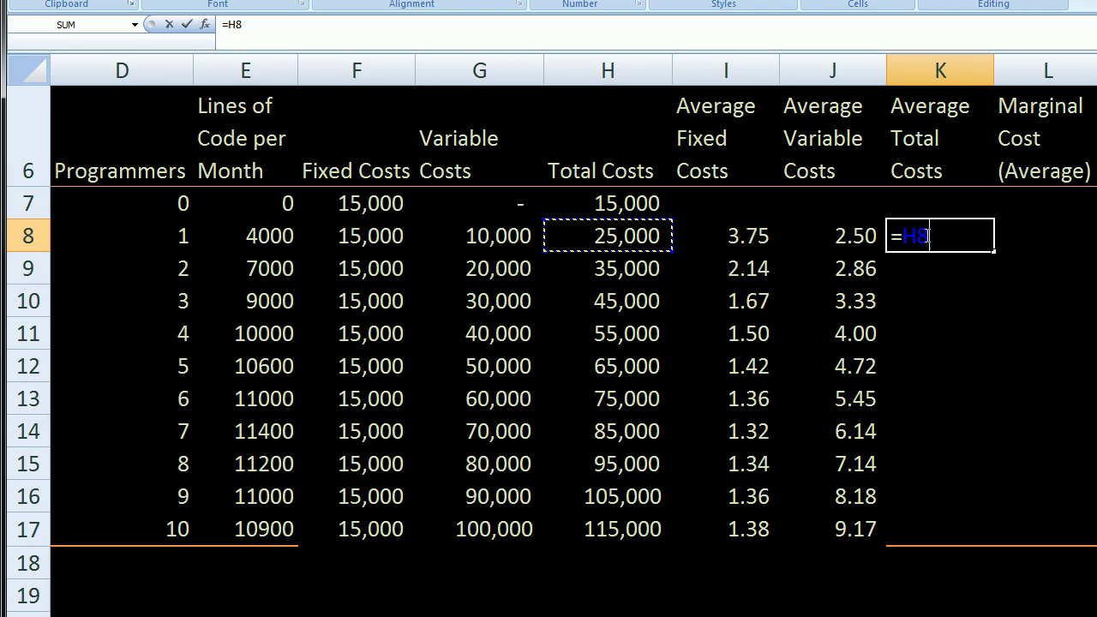
type("/")
key("Left")
key("Left")
key("Left")
key("Left")
key("Left")
key("Left")
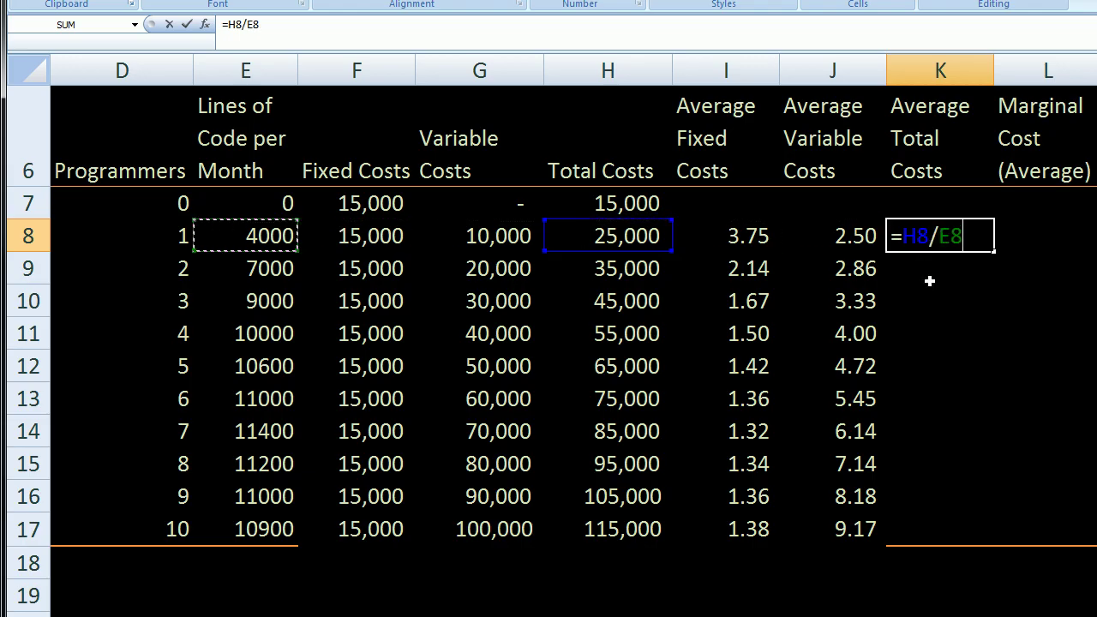
key("Return")
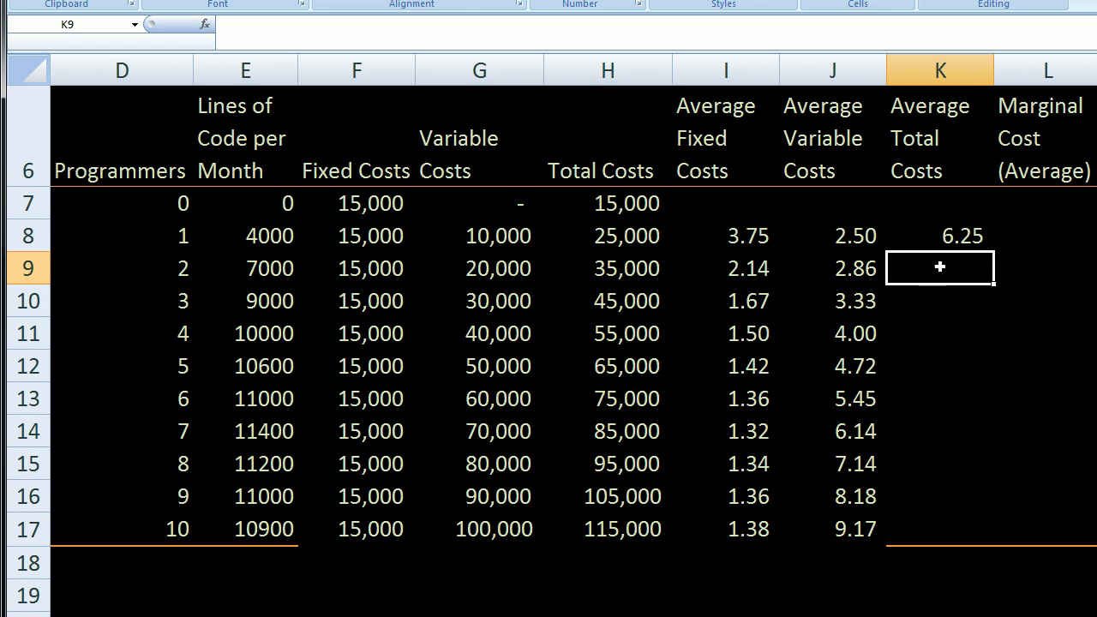
- Fill the average total cost formula from K8 down through K17, and highlight K8 to K10
left_click(944, 237)
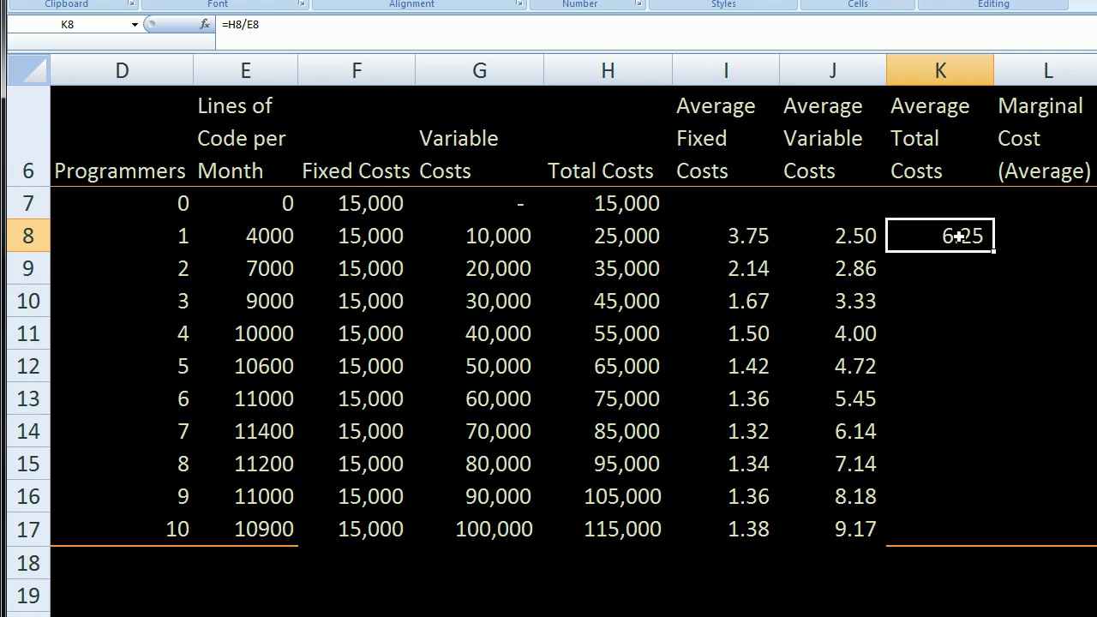
left_click_drag(992, 252, 956, 545)
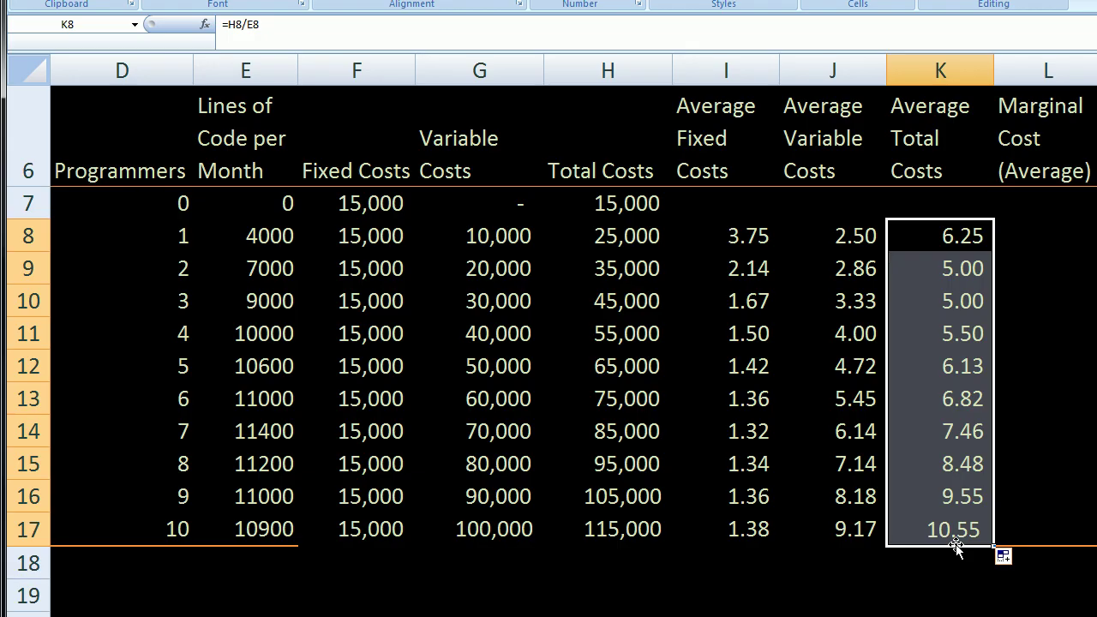
left_click(1060, 404)
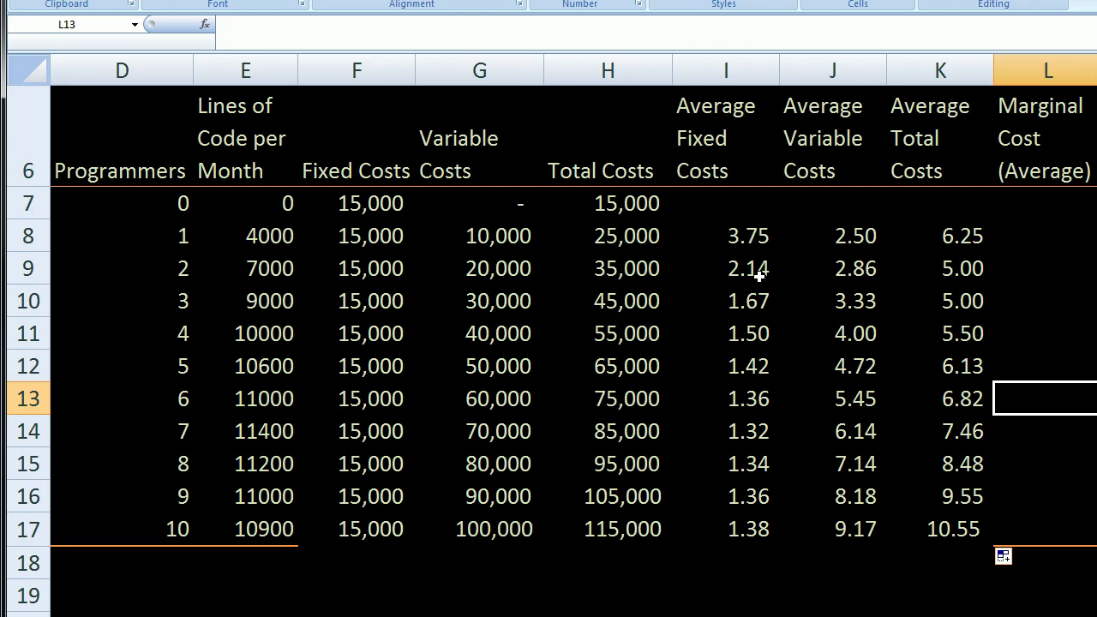
left_click_drag(967, 244, 951, 299)
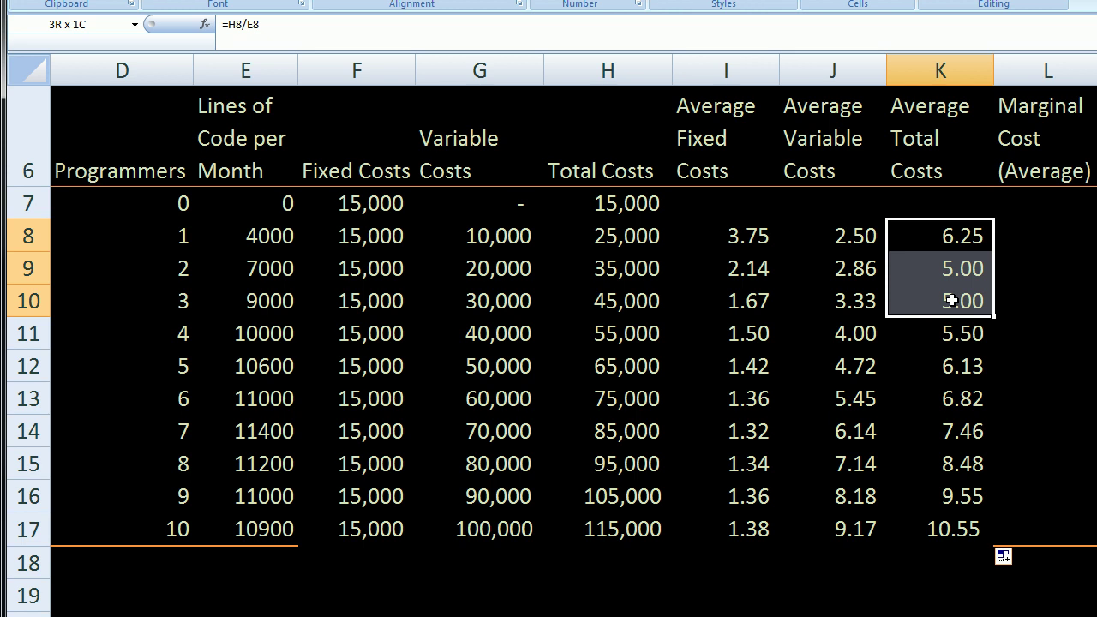
left_click_drag(951, 299, 951, 300)
- Begin a marginal cost formula in L8, the row for one programmer
left_click(1033, 269)
left_click(1033, 234)
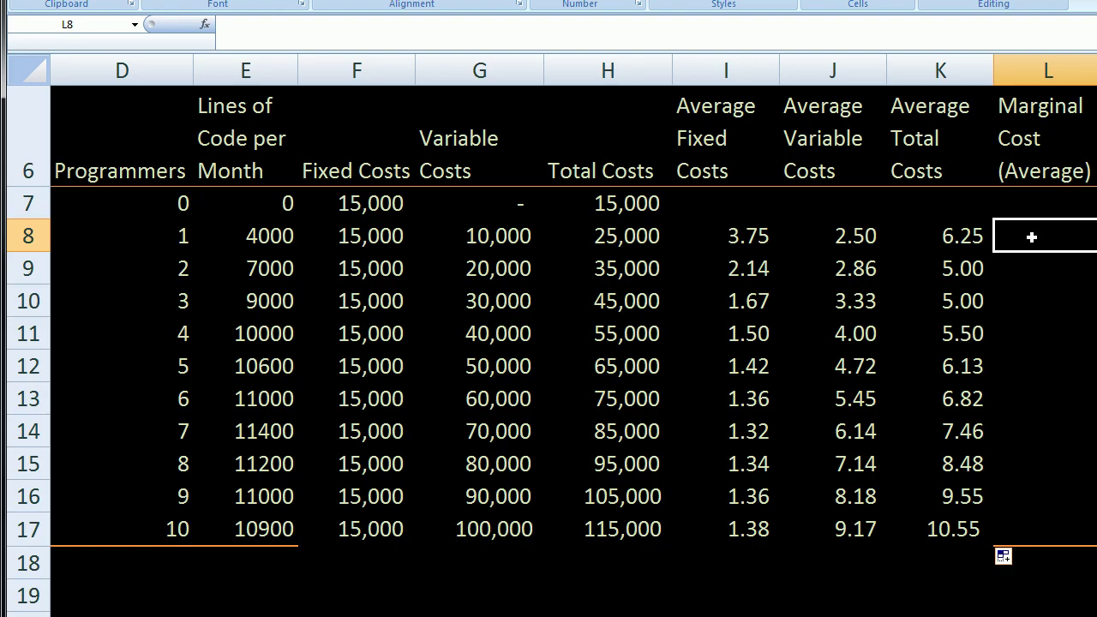
type("=")
key("Left")
key("Left")
key("Left")
key("Left")
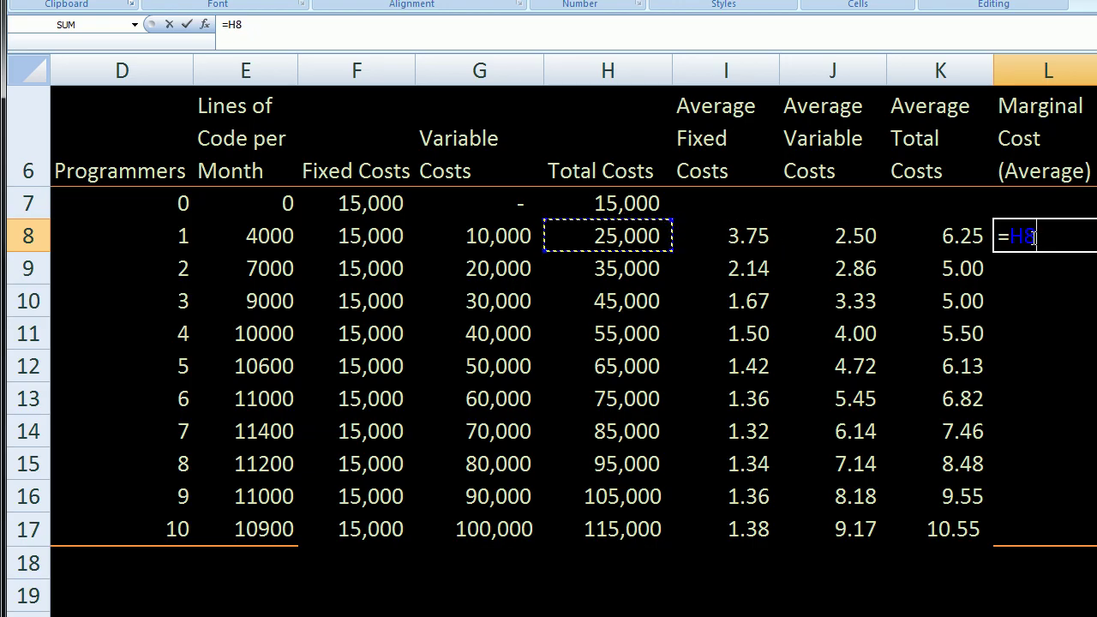
key("Up")
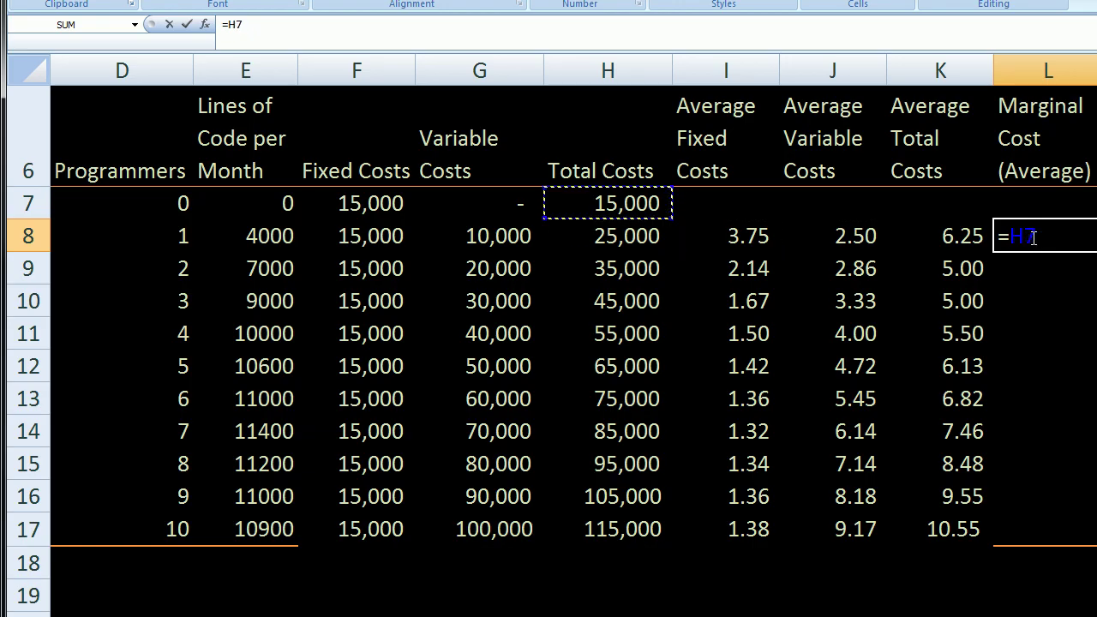
key("Down")
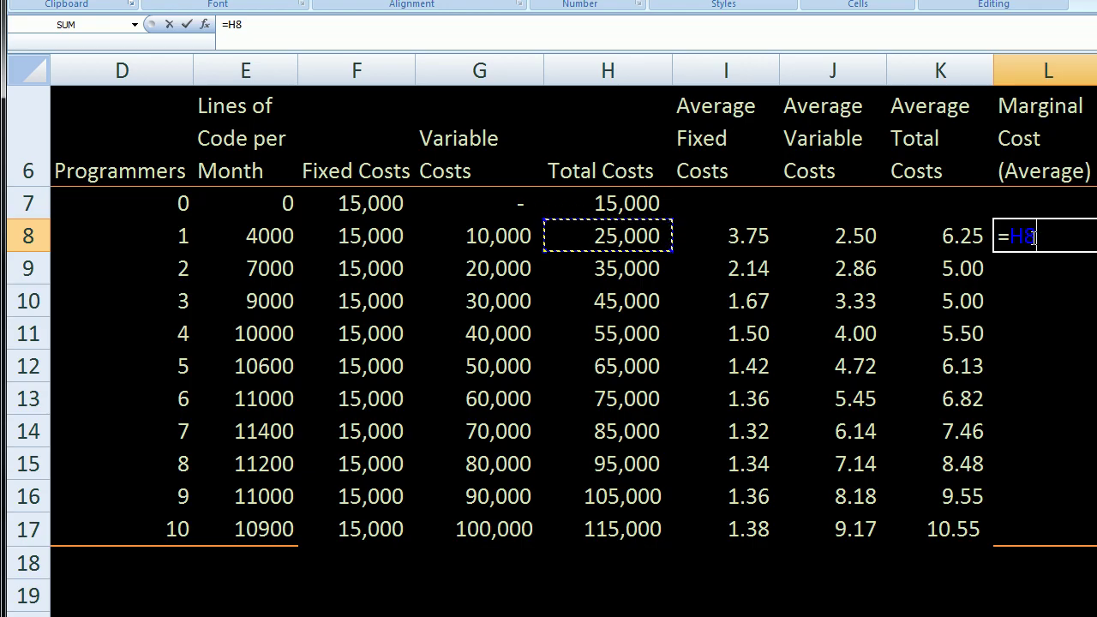
key("BackSpace")
key("BackSpace")
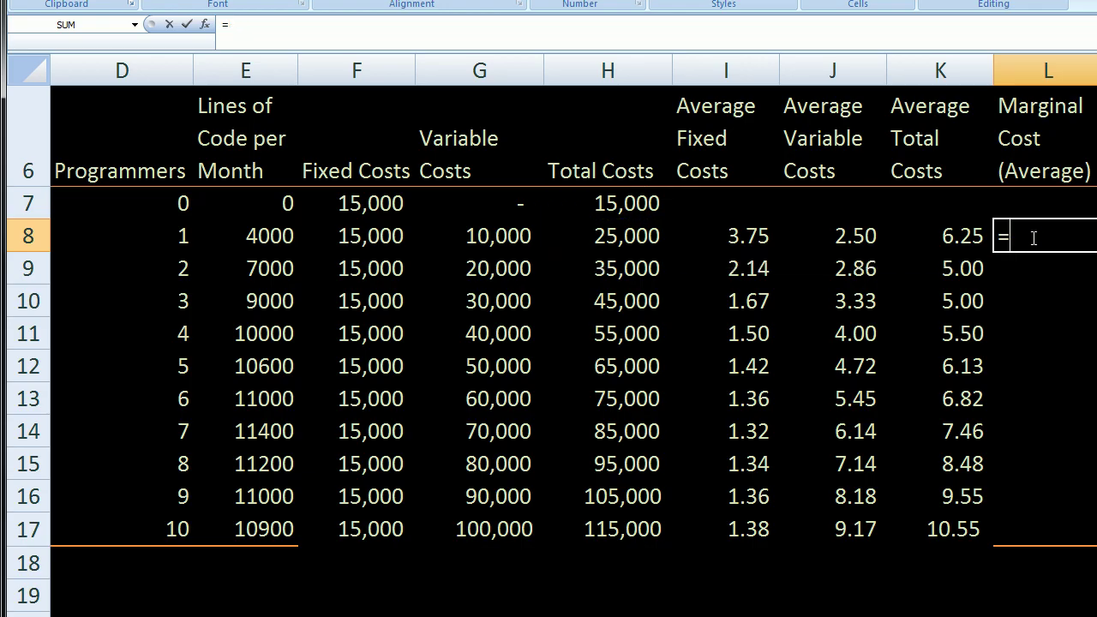
- Build the formula's numerator in L8 as the change in total costs, (H8-H7
type("(")
key("Left")
key("Left")
key("Left")
key("Left")
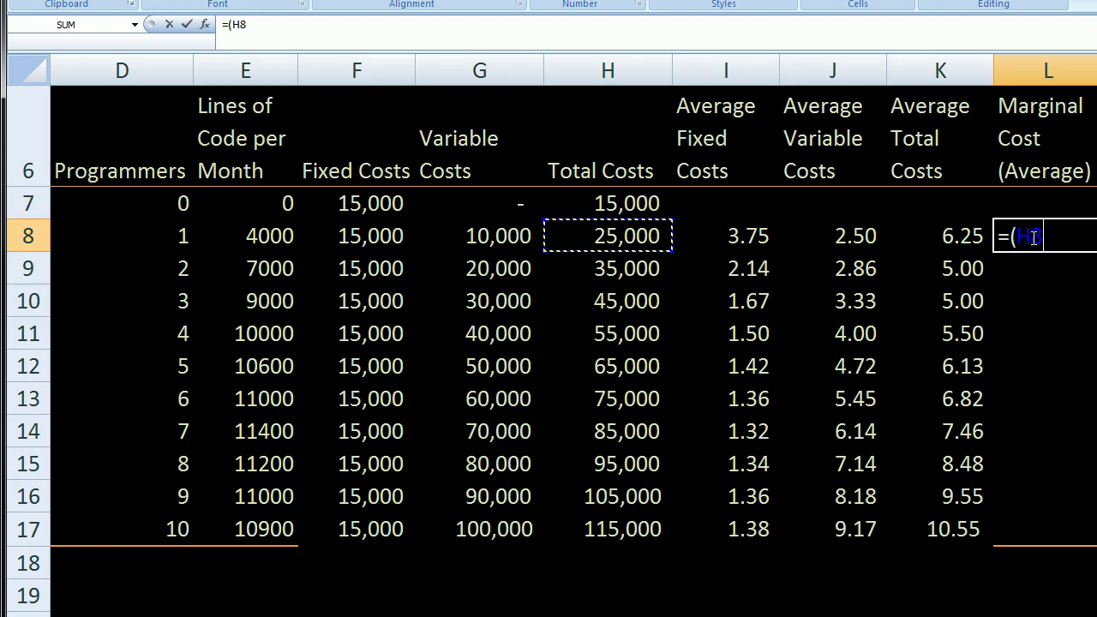
type("-")
key("Up")
key("Left")
key("Left")
key("Left")
key("Left")
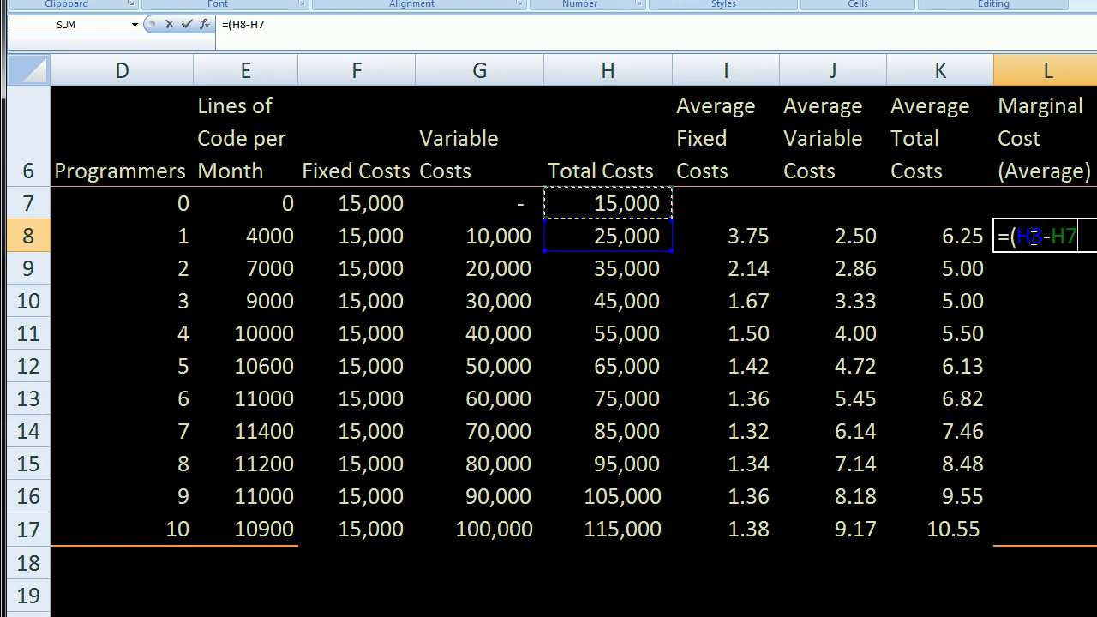
- Complete the marginal cost formula in L8 as =(H8-H7)/(E8-E7), dividing by the change in lines of code per month
type(")/(")
key("Left")
key("Left")
key("Left")
key("Left")
key("Left")
key("Left")
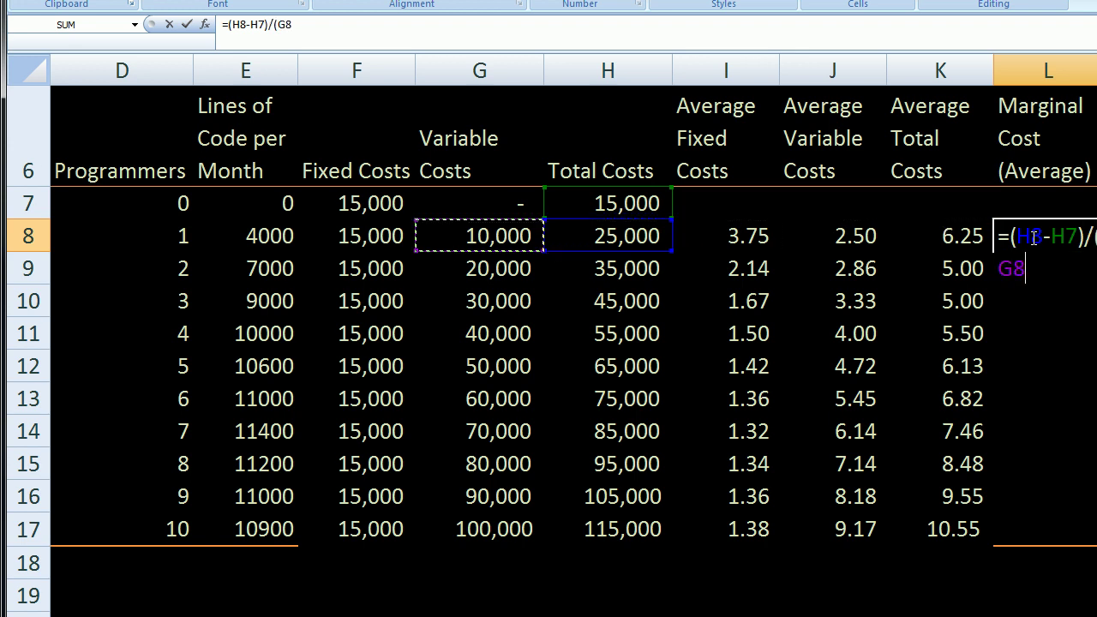
key("Left")
type("-")
key("Up")
key("Left")
key("Left")
key("Left")
key("Left")
key("Left")
key("Left")
key("Left")
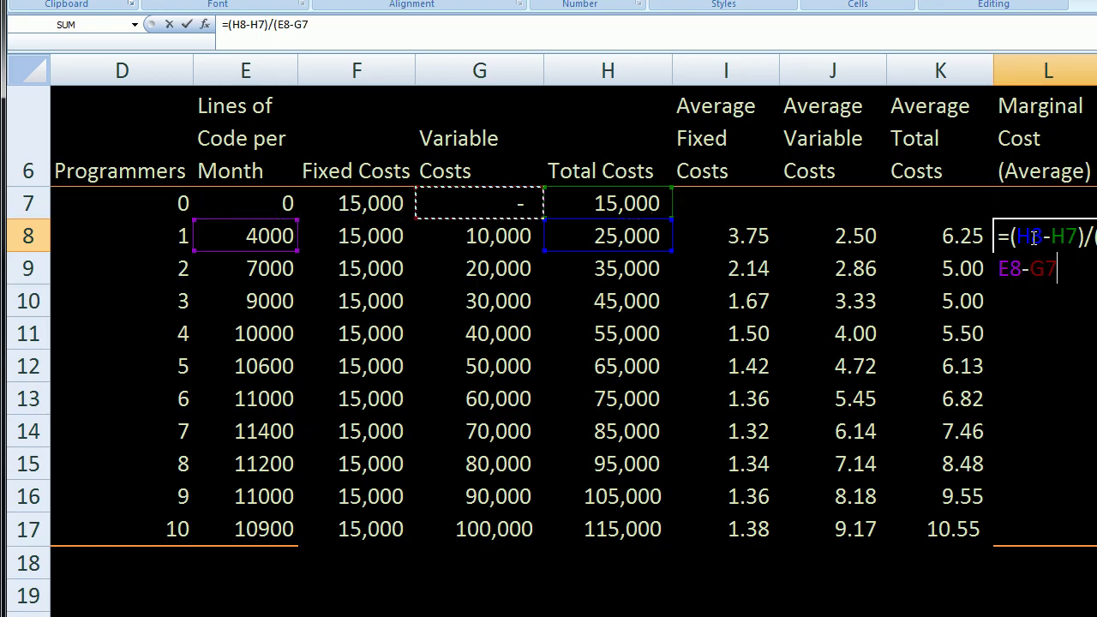
type(")")
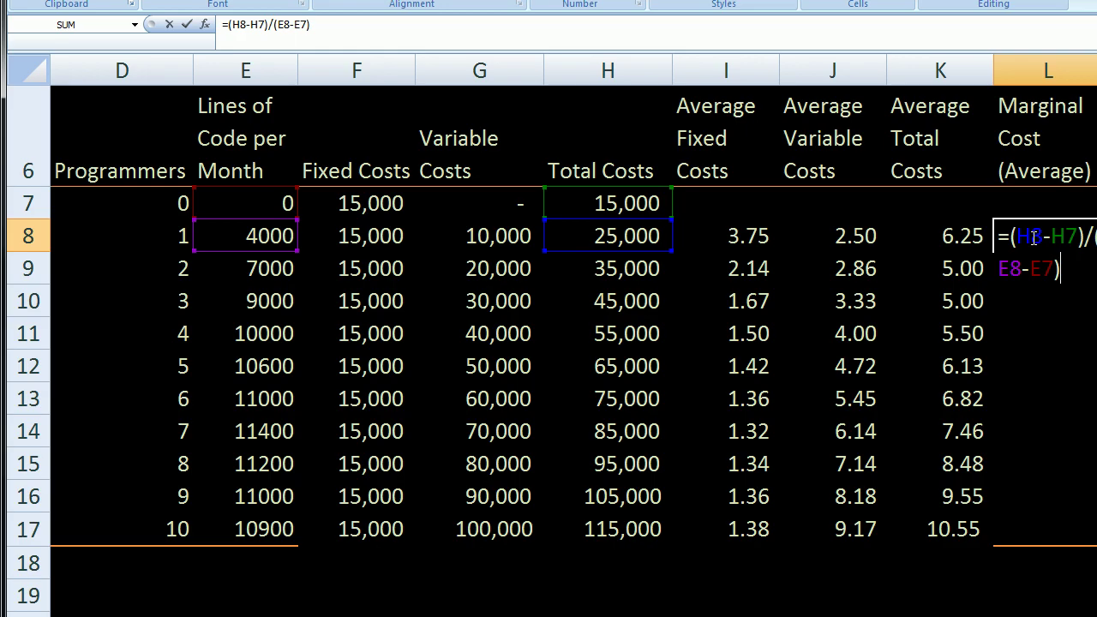
key("Return")
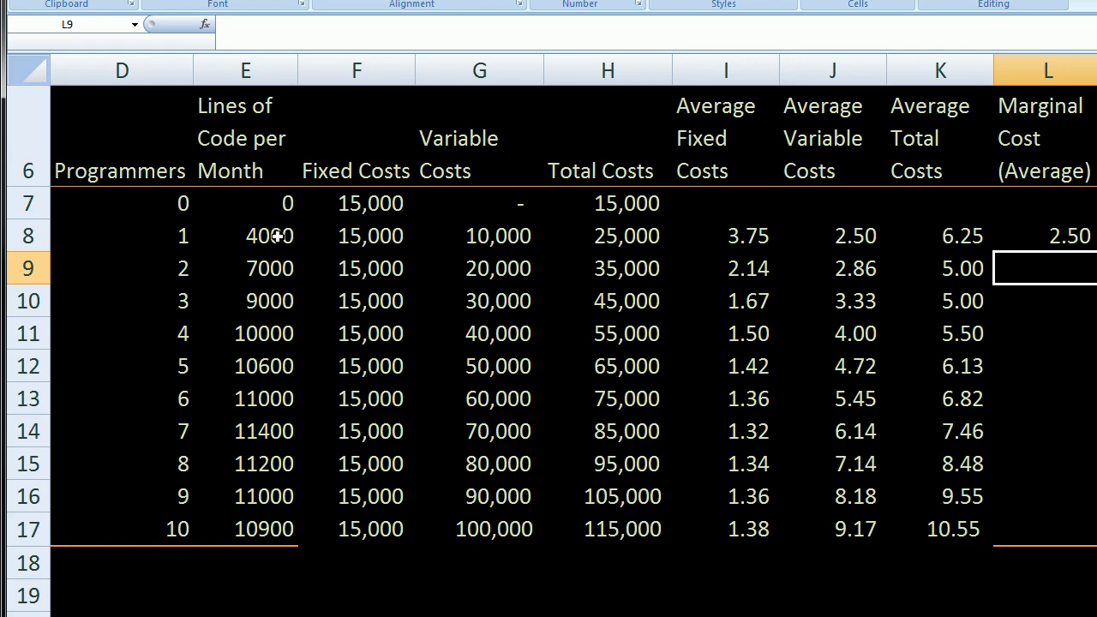
- Fill the marginal cost formula from L8 down through L17
left_click(1056, 237)
left_click_drag(1091, 247, 1080, 533)
- Examine average total cost in K10 and marginal cost in L9, and compare lines of code in E14 to E16 with marginal costs in L15 to L17
left_click(923, 307)
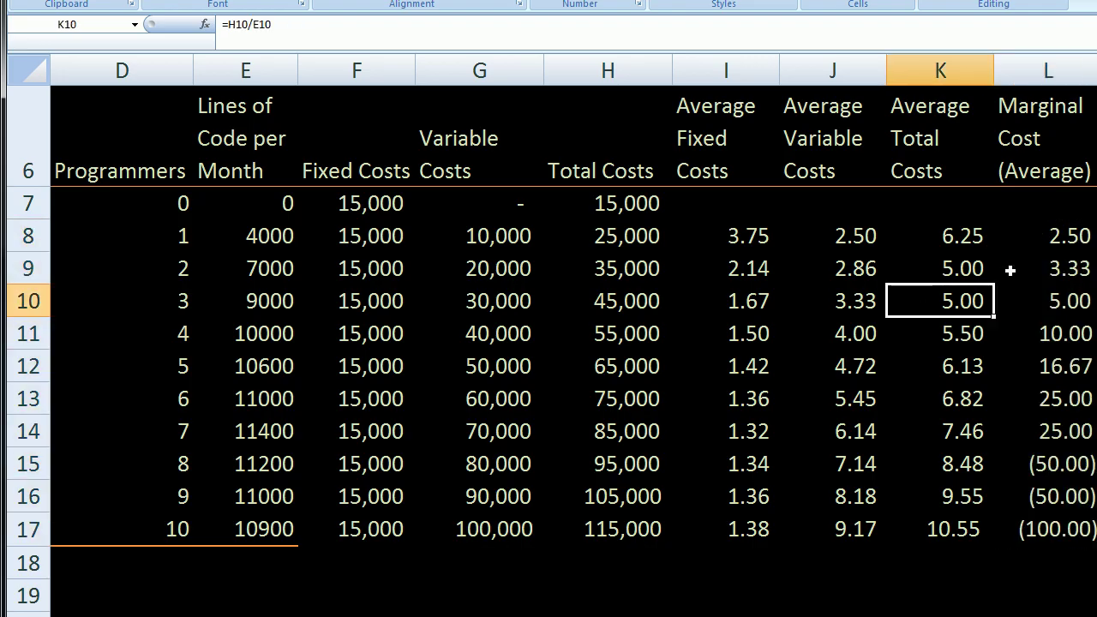
left_click(1056, 268)
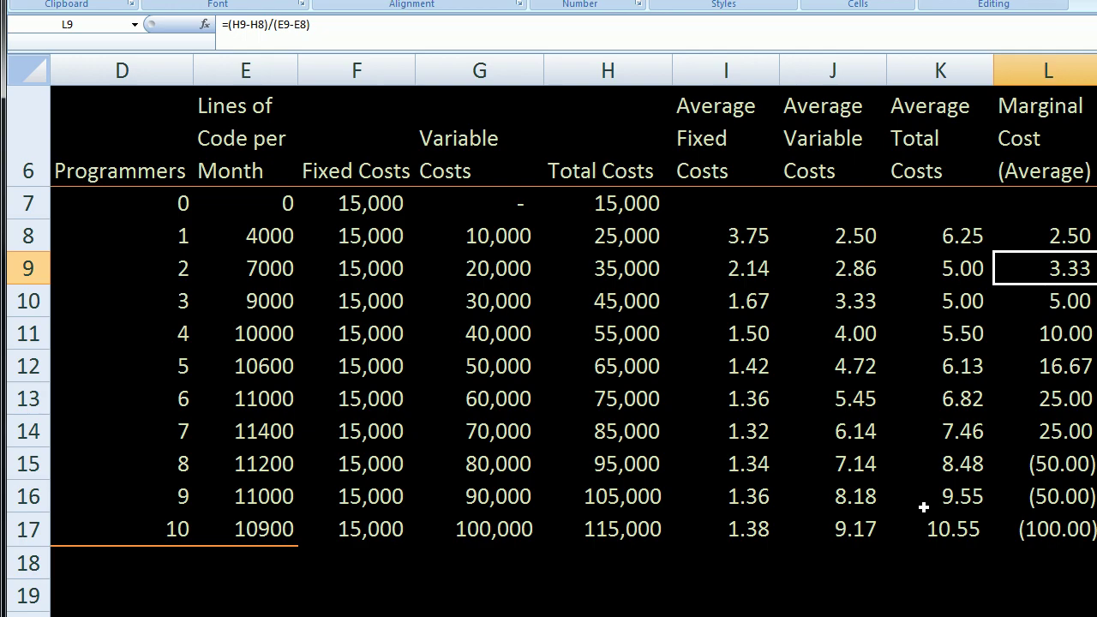
left_click_drag(269, 472, 274, 505)
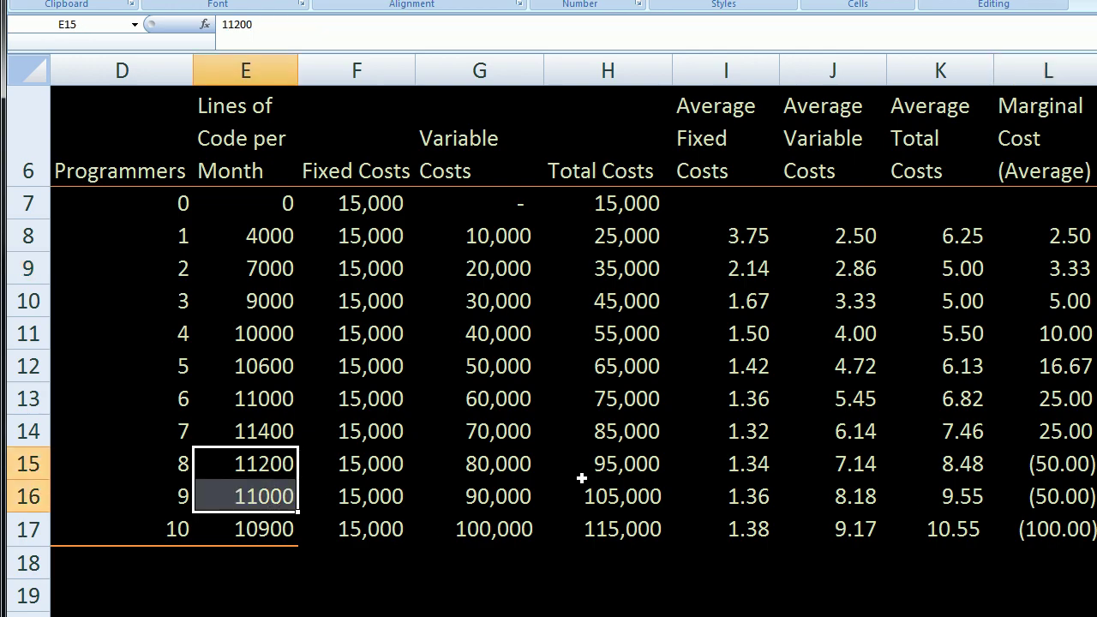
left_click_drag(1058, 465, 1061, 522)
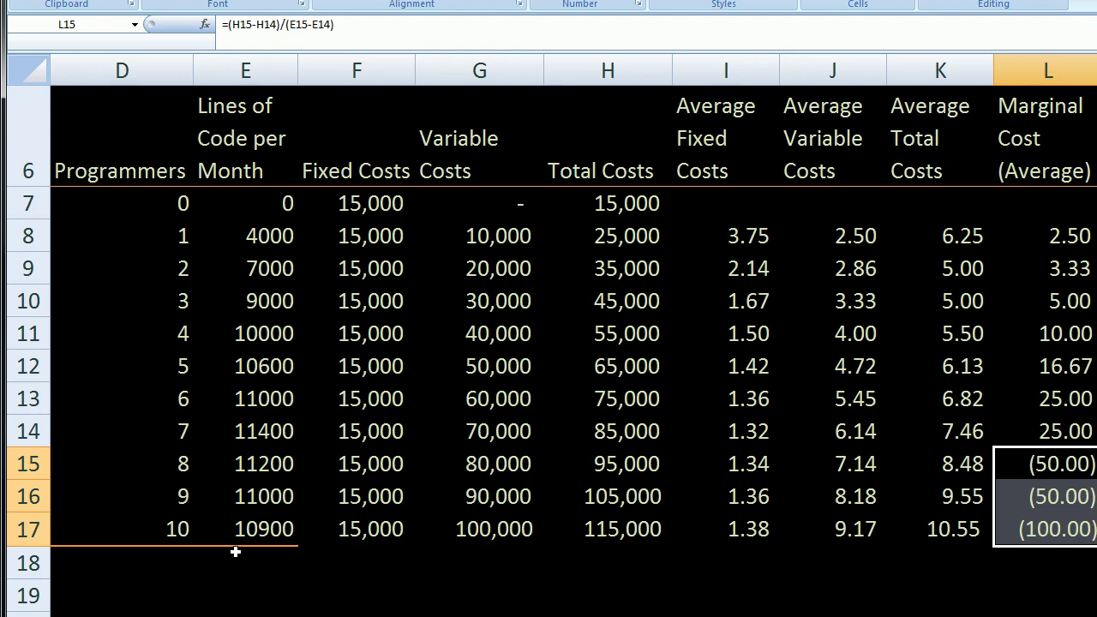
left_click(276, 463)
left_click_drag(277, 463, 280, 437)
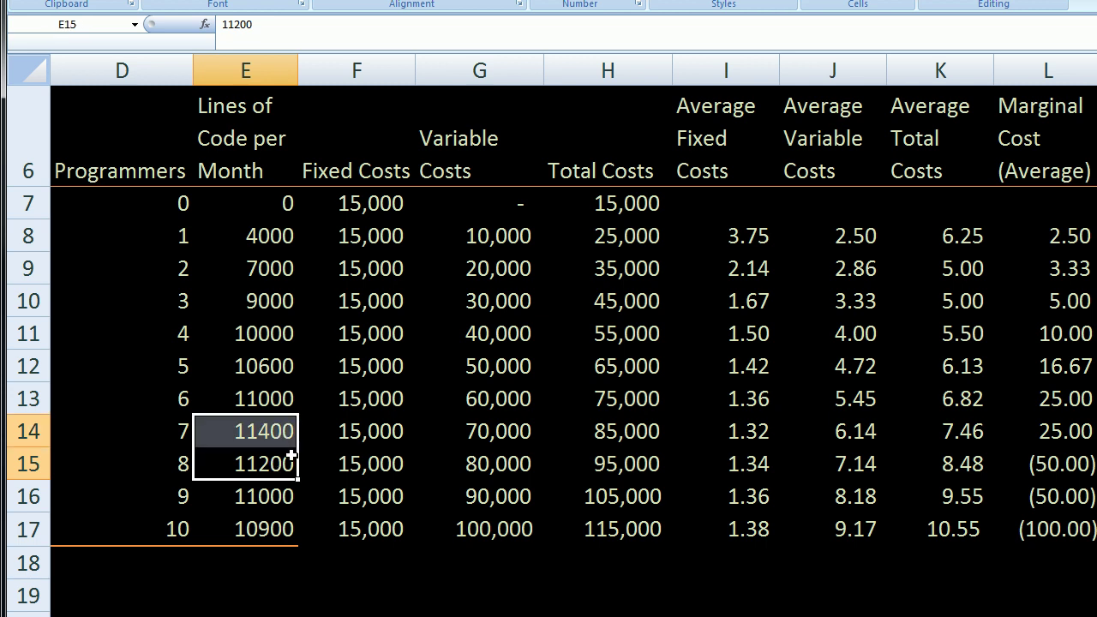
left_click(303, 462)
left_click(240, 461)
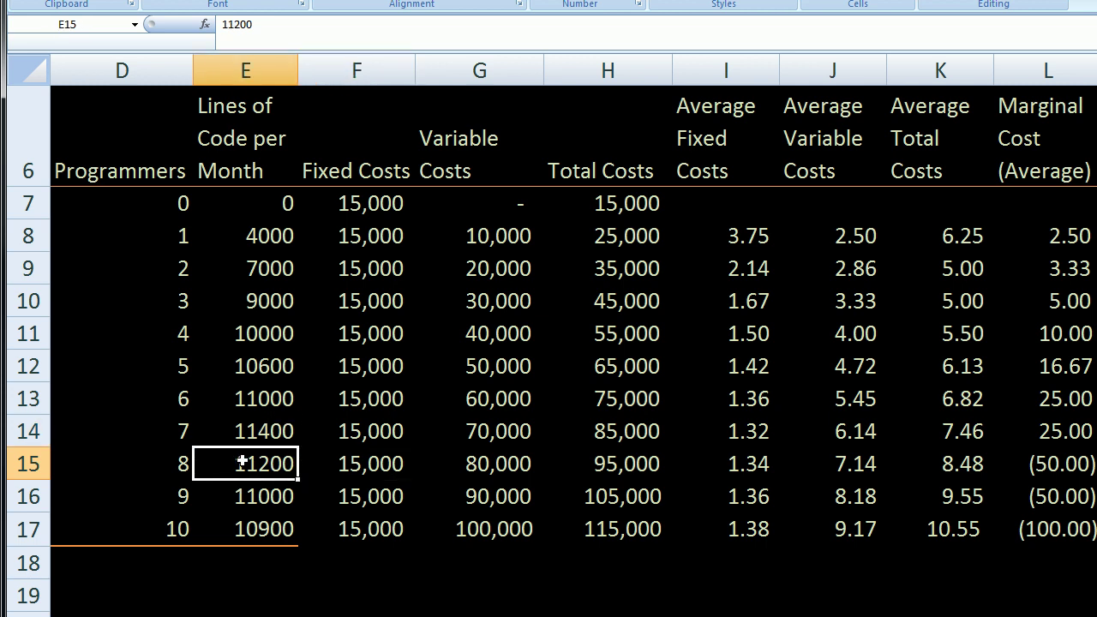